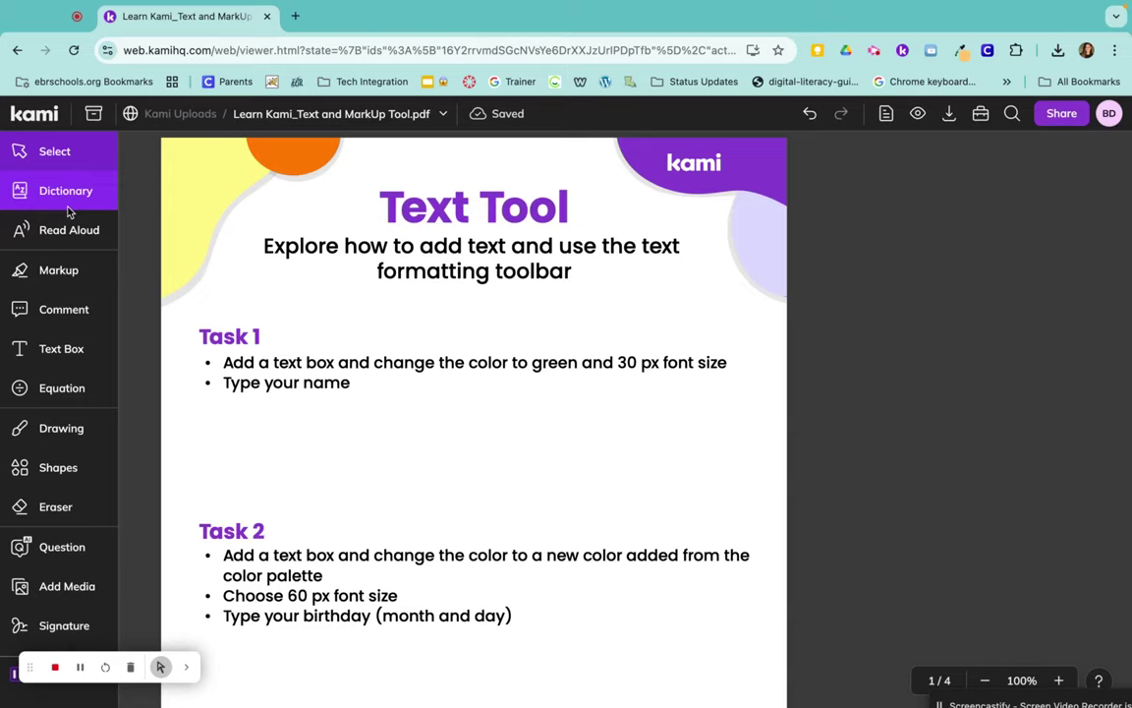
# Step: Strike through the word "Add" and underline the word "text" in Task 1's first bullet using the light blue markup color
pyautogui.click(46, 281)
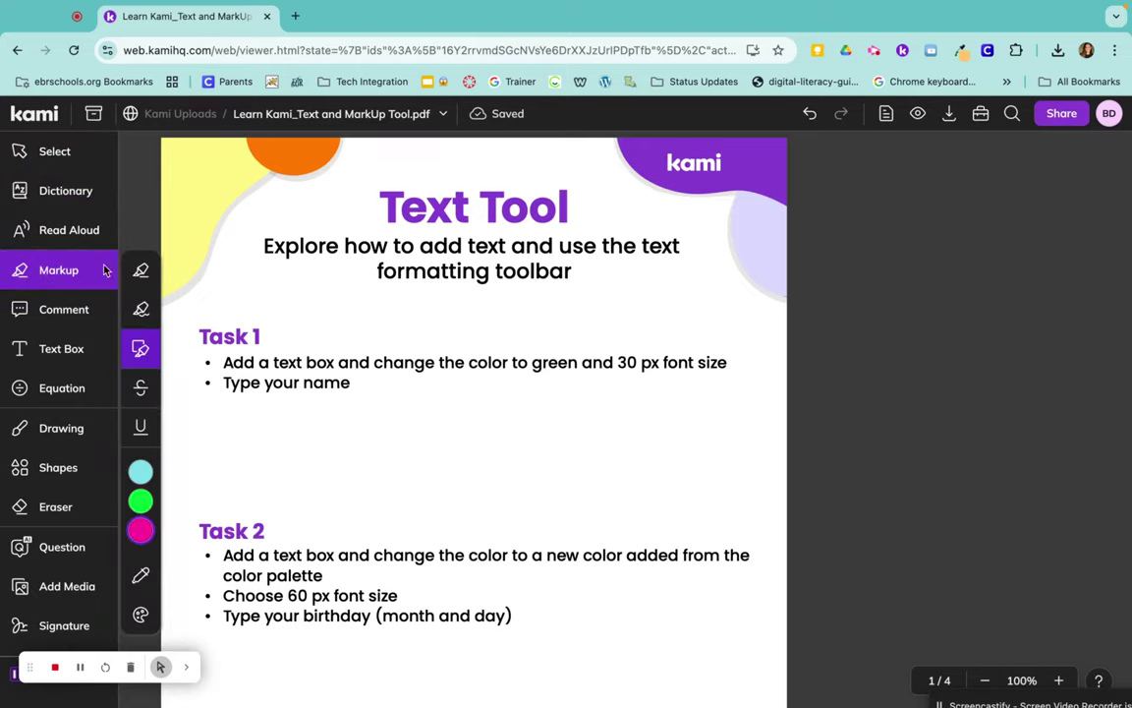
pyautogui.click(137, 354)
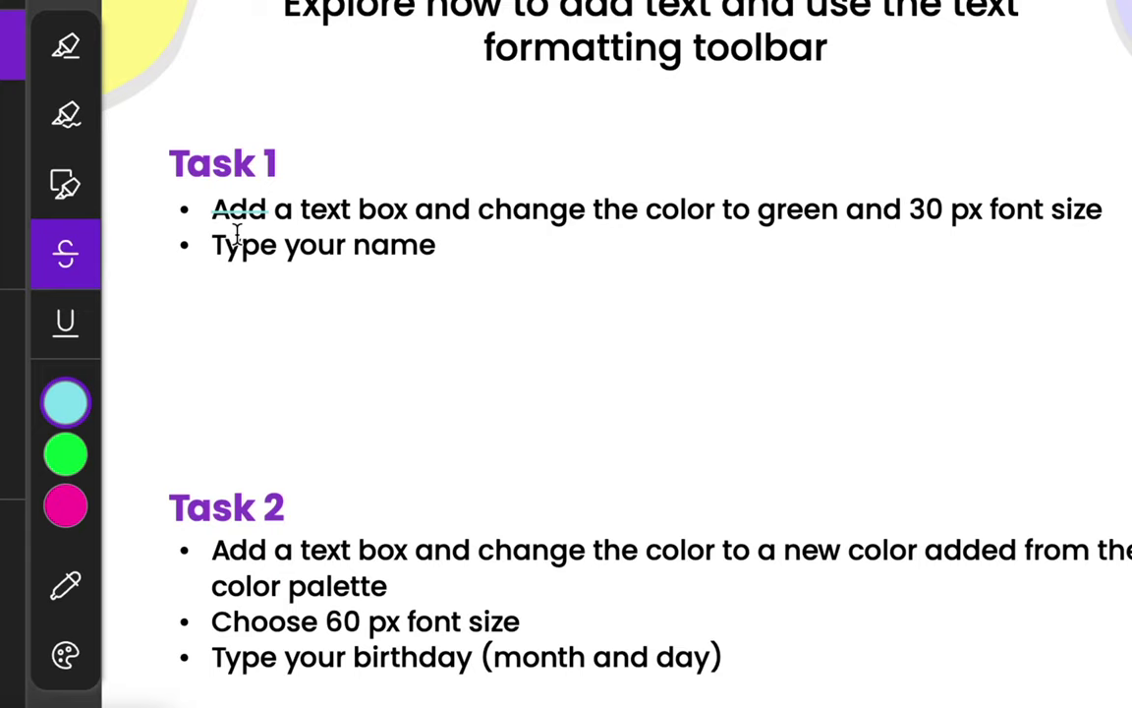
pyautogui.click(70, 321)
pyautogui.moveTo(301, 210); pyautogui.dragTo(346, 208)
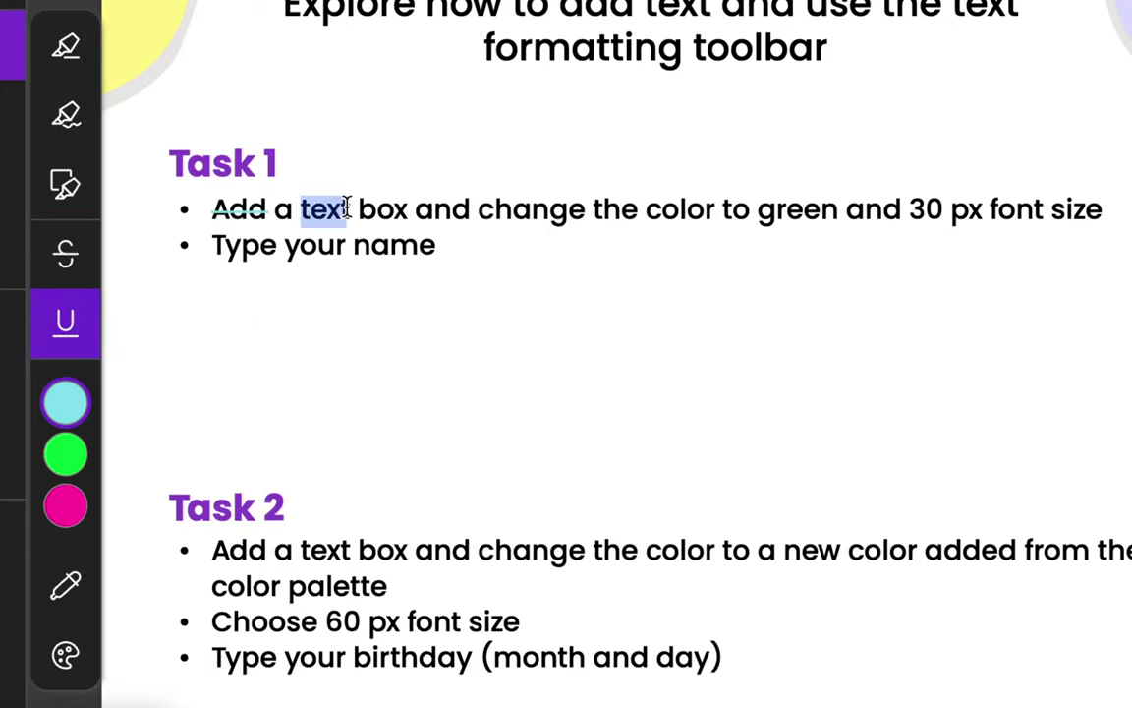
# Step: Set the markup color to pink
pyautogui.click(69, 403)
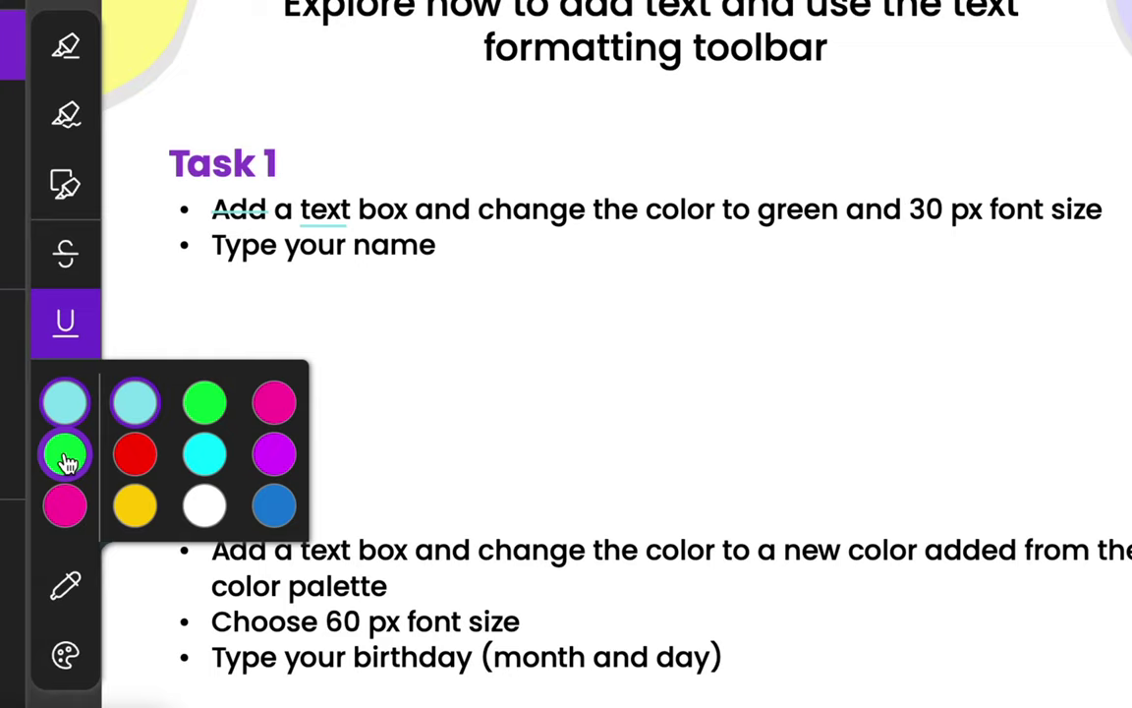
pyautogui.click(275, 405)
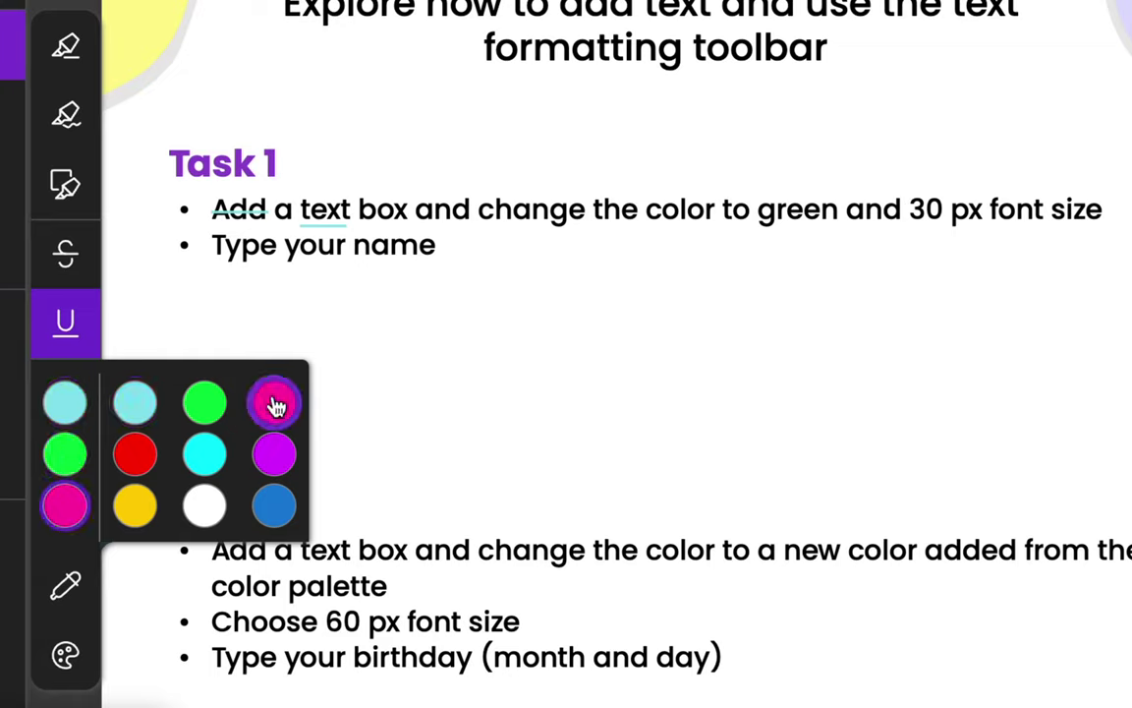
pyautogui.click(63, 589)
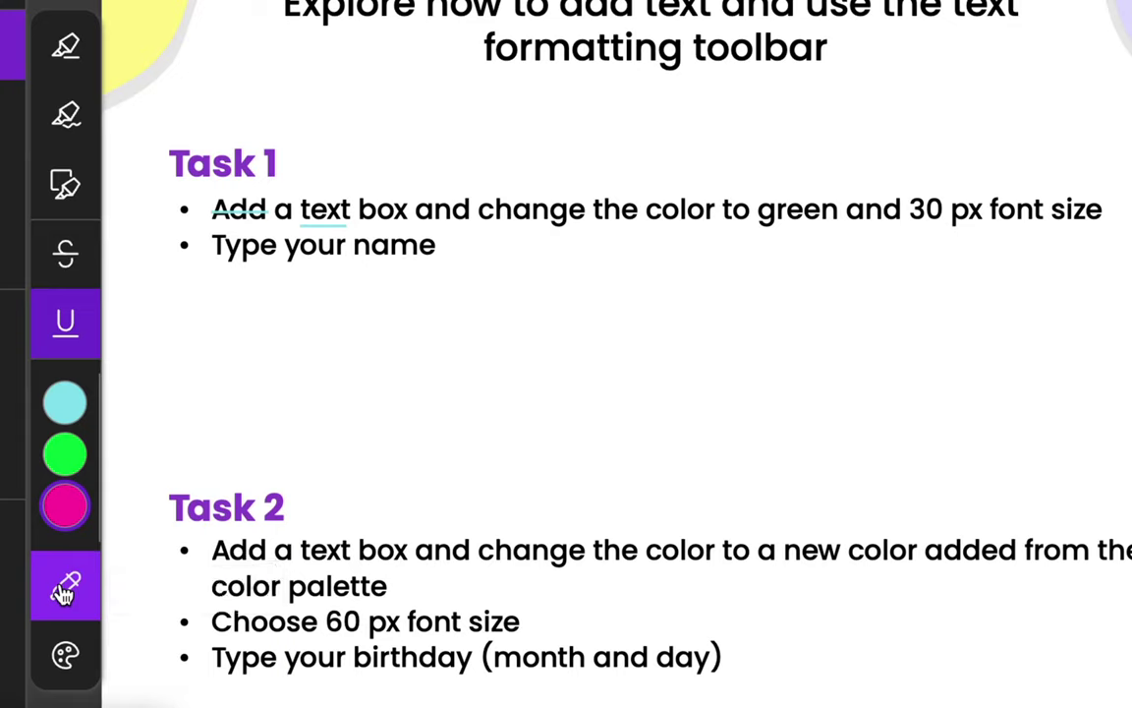
# Step: Examine the swatches and color picker for creating a custom color palette, and close it without saving
pyautogui.click(63, 657)
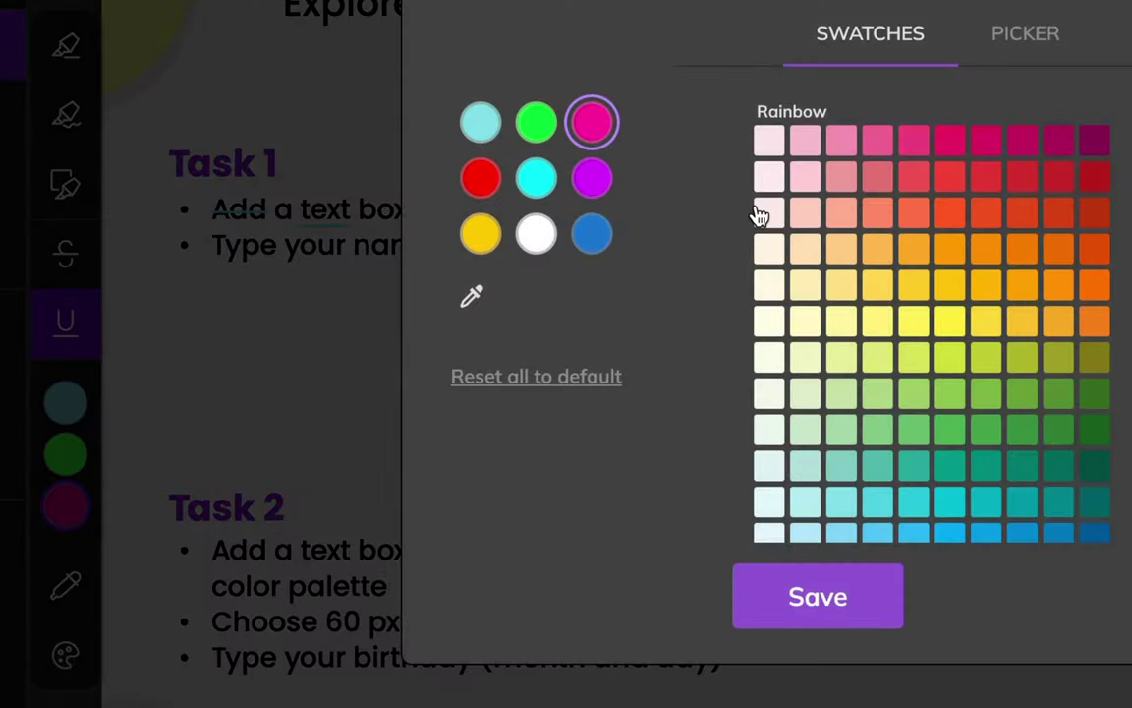
pyautogui.click(1006, 46)
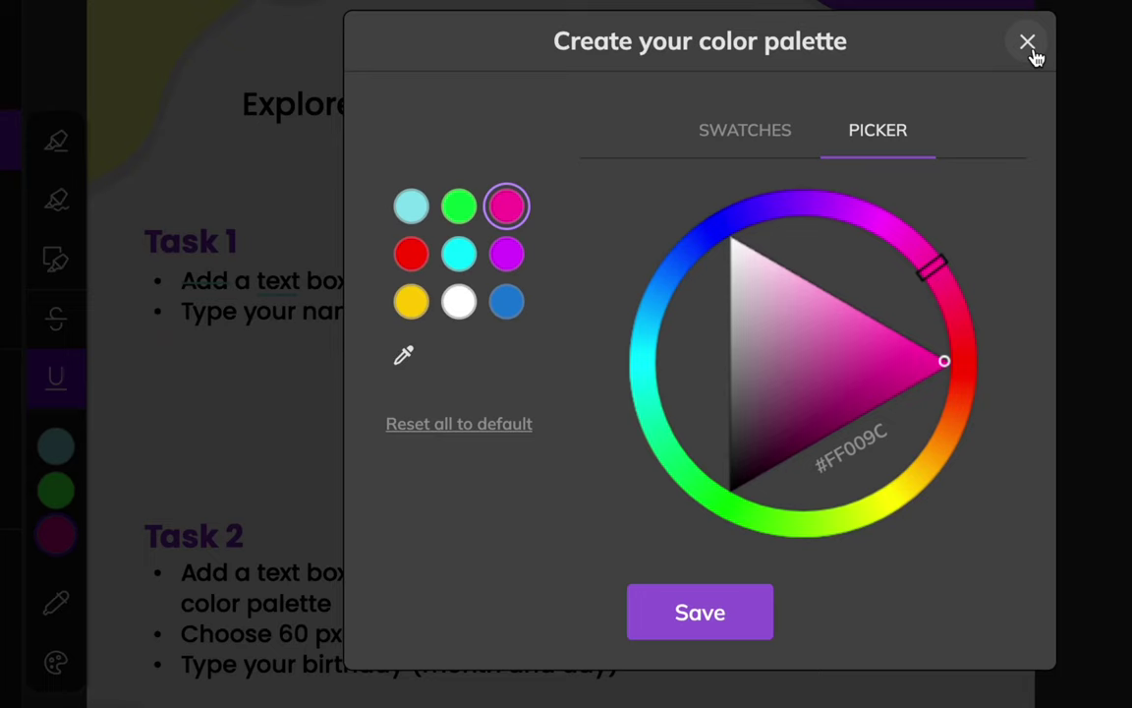
pyautogui.click(1028, 42)
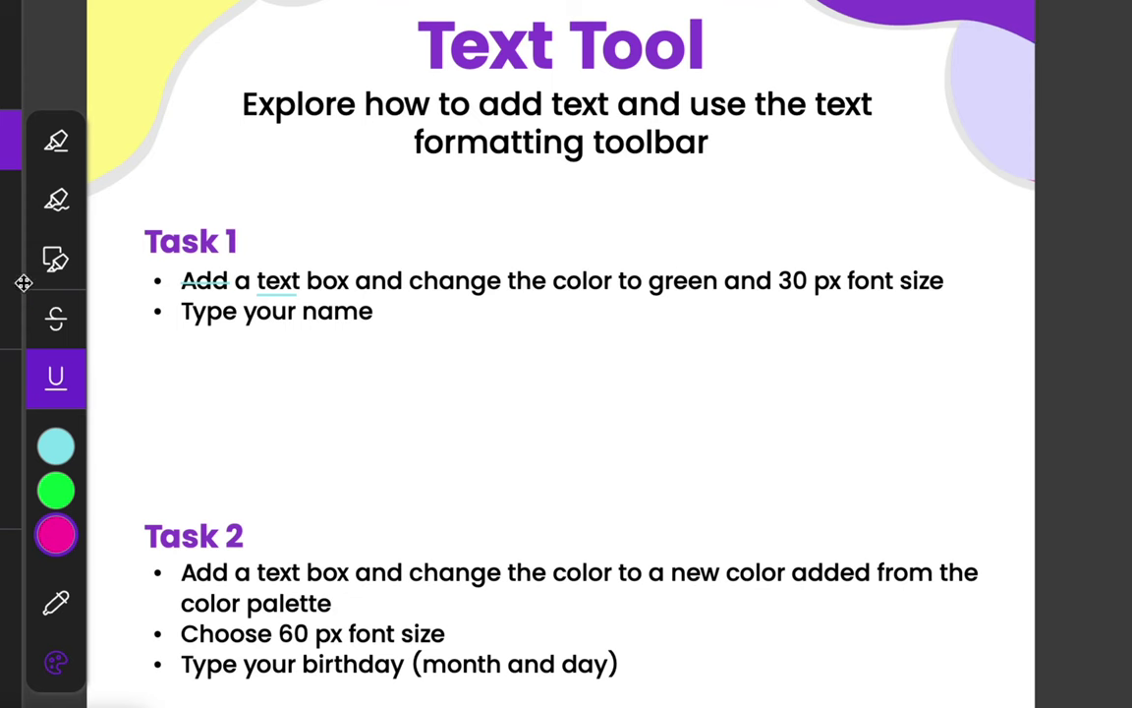
# Step: Highlight the word "Text" in the page title in green with the text highlighter
pyautogui.click(56, 145)
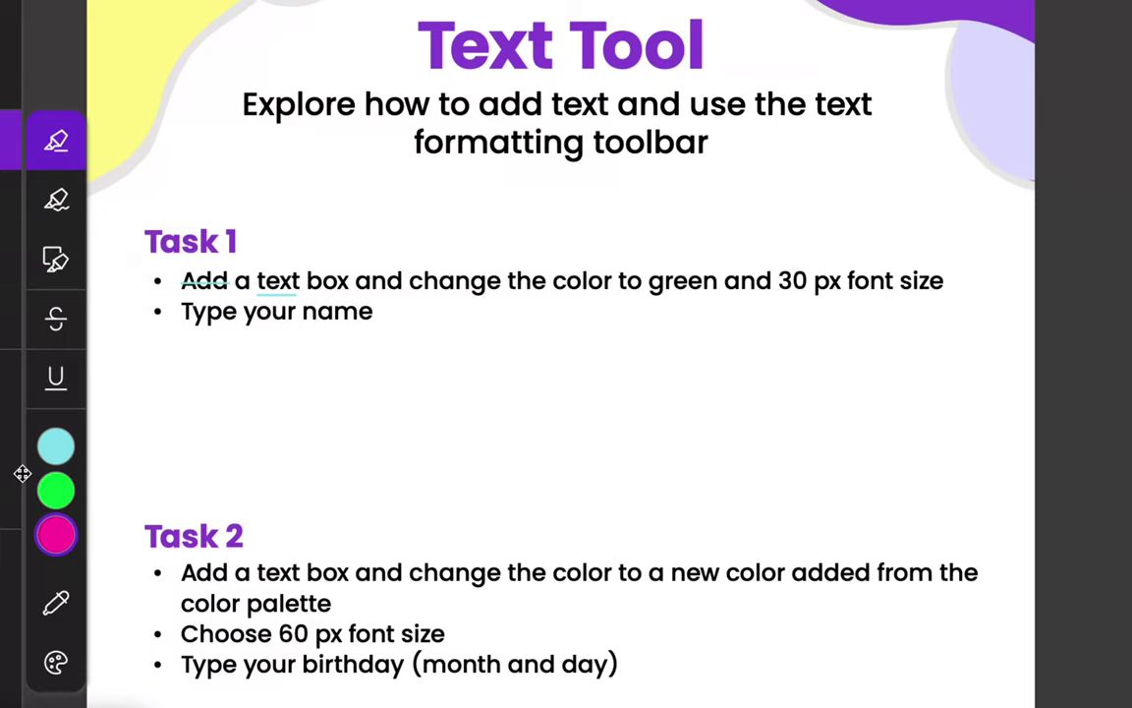
pyautogui.click(57, 491)
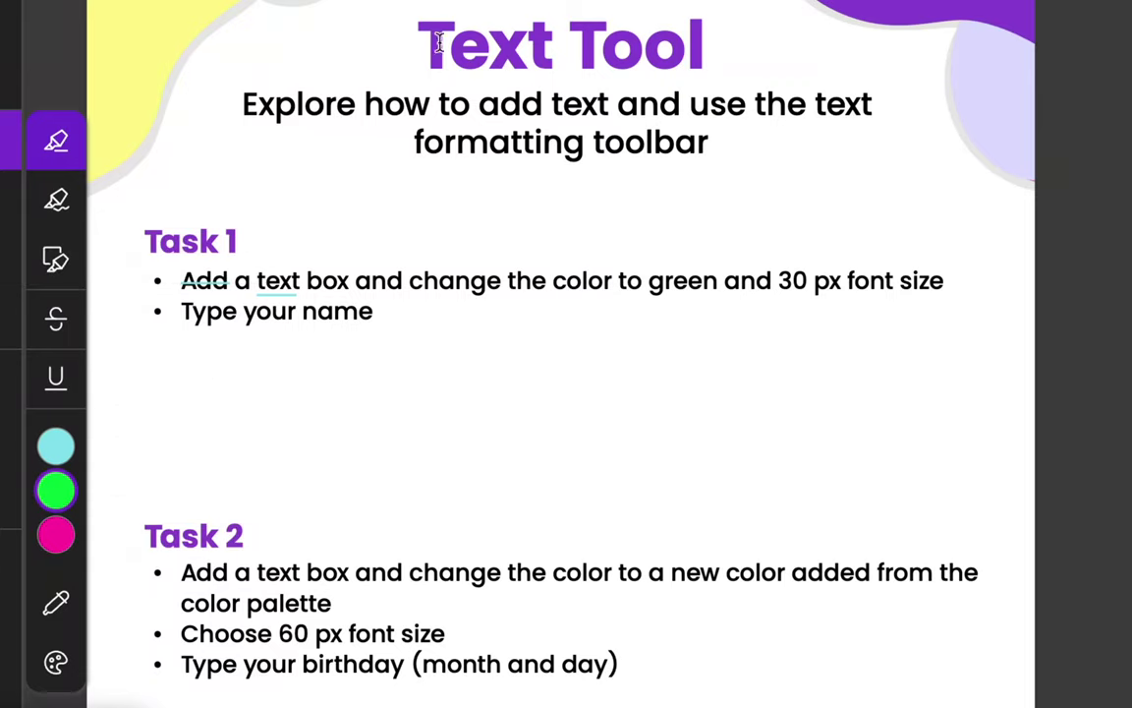
pyautogui.moveTo(423, 40); pyautogui.dragTo(547, 44)
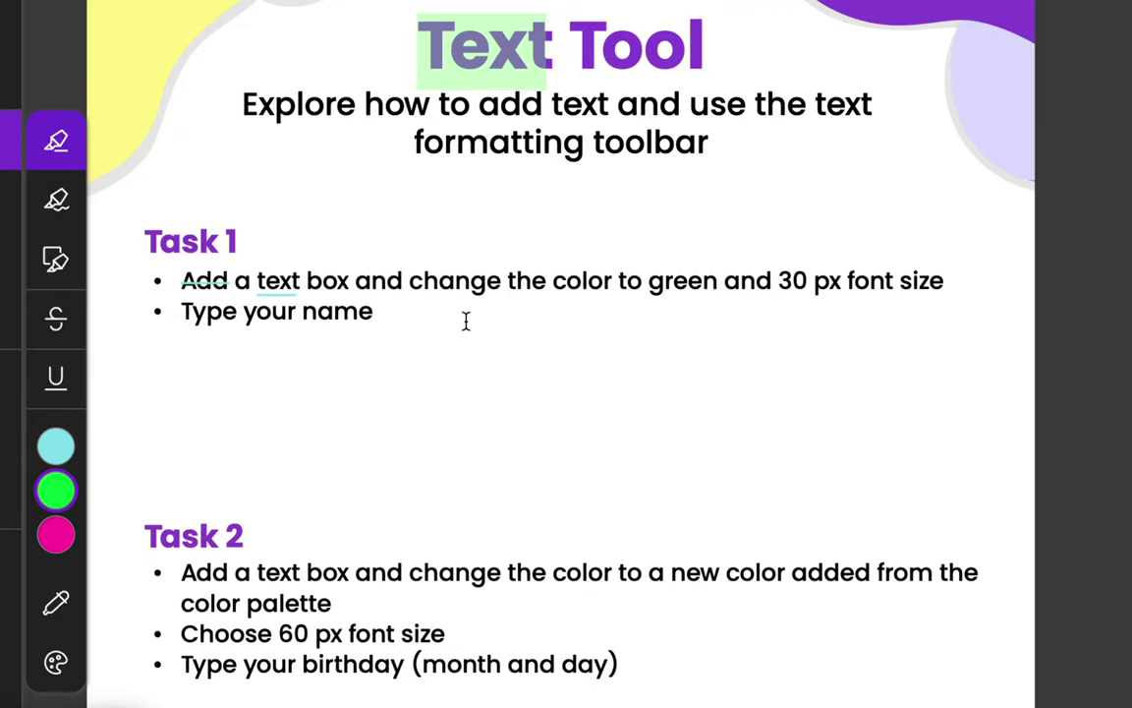
# Step: Draw a green box highlight over the middle of Task 1 and a wavy freehand highlight across the subtitle
pyautogui.click(61, 257)
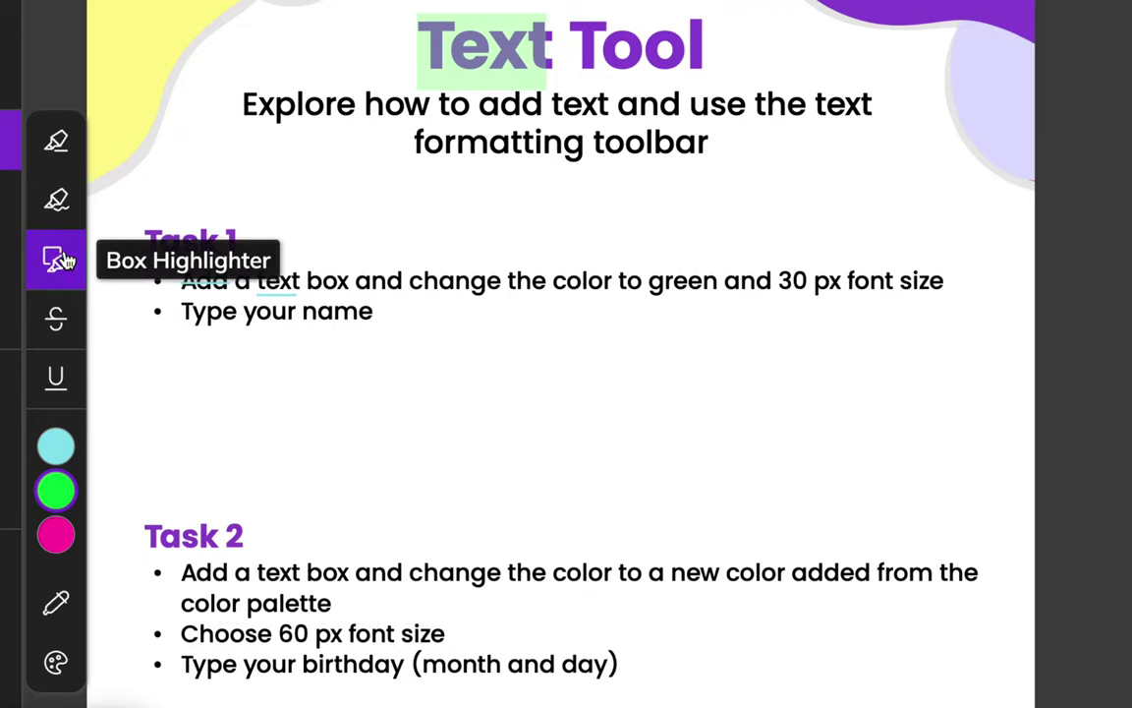
pyautogui.moveTo(334, 180)
pyautogui.mouseDown()
pyautogui.moveTo(804, 285)
pyautogui.moveTo(838, 469)
pyautogui.mouseUp()
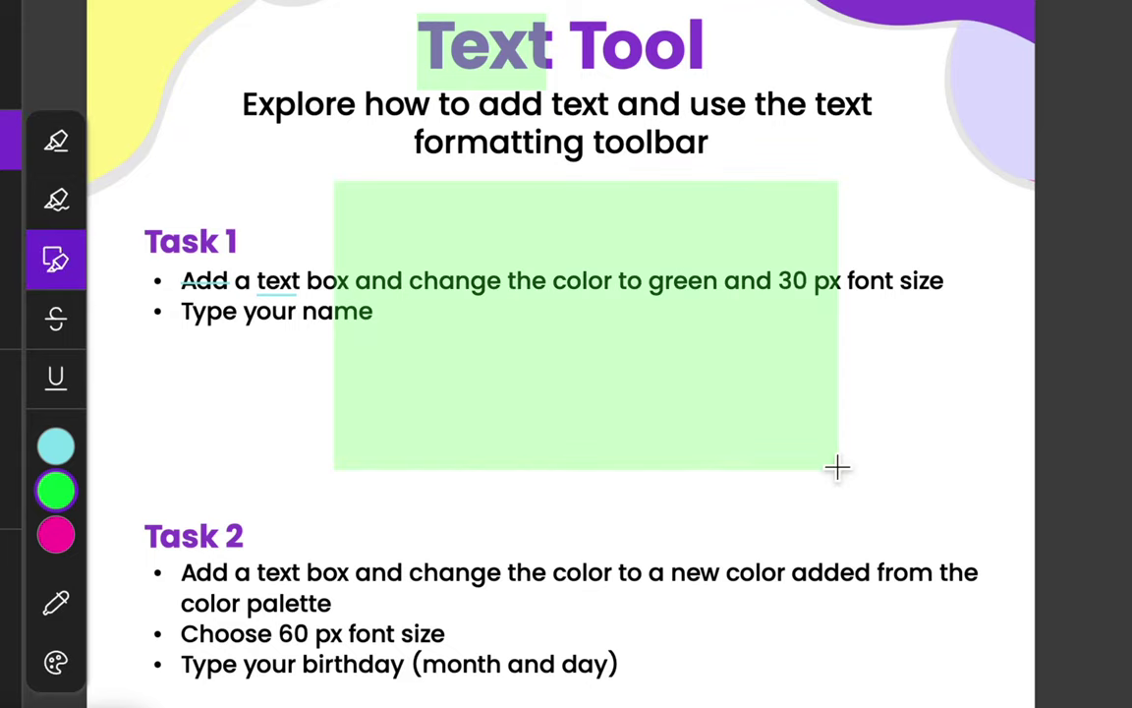
pyautogui.click(59, 204)
pyautogui.moveTo(496, 152)
pyautogui.mouseDown()
pyautogui.moveTo(567, 115)
pyautogui.moveTo(653, 162)
pyautogui.moveTo(826, 116)
pyautogui.moveTo(950, 126)
pyautogui.mouseUp()
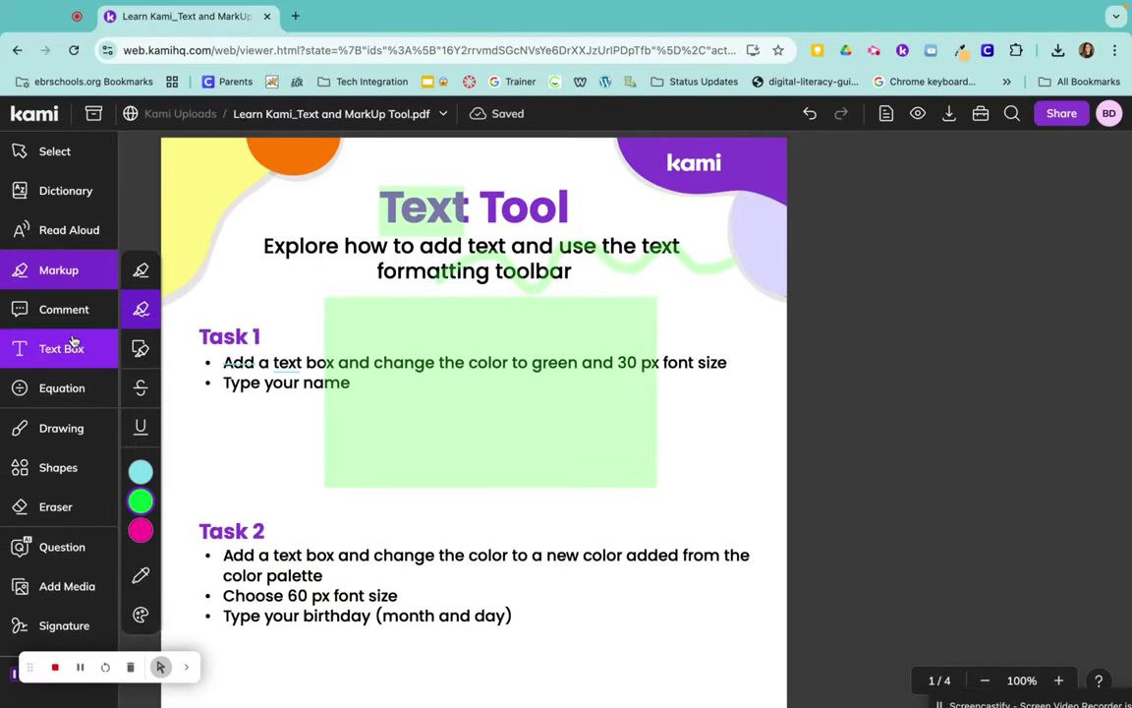
# Step: Erase the box highlight, underline, strikethrough, title highlight and freehand highlight from the page with the annotation eraser
pyautogui.click(51, 506)
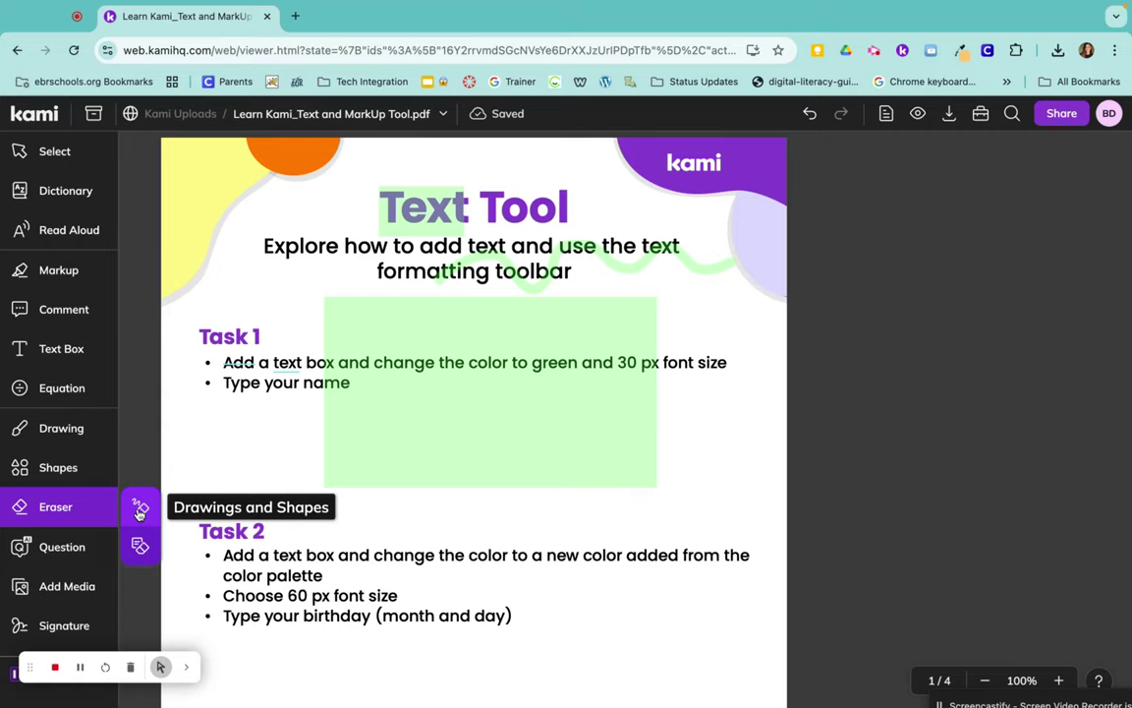
pyautogui.click(139, 545)
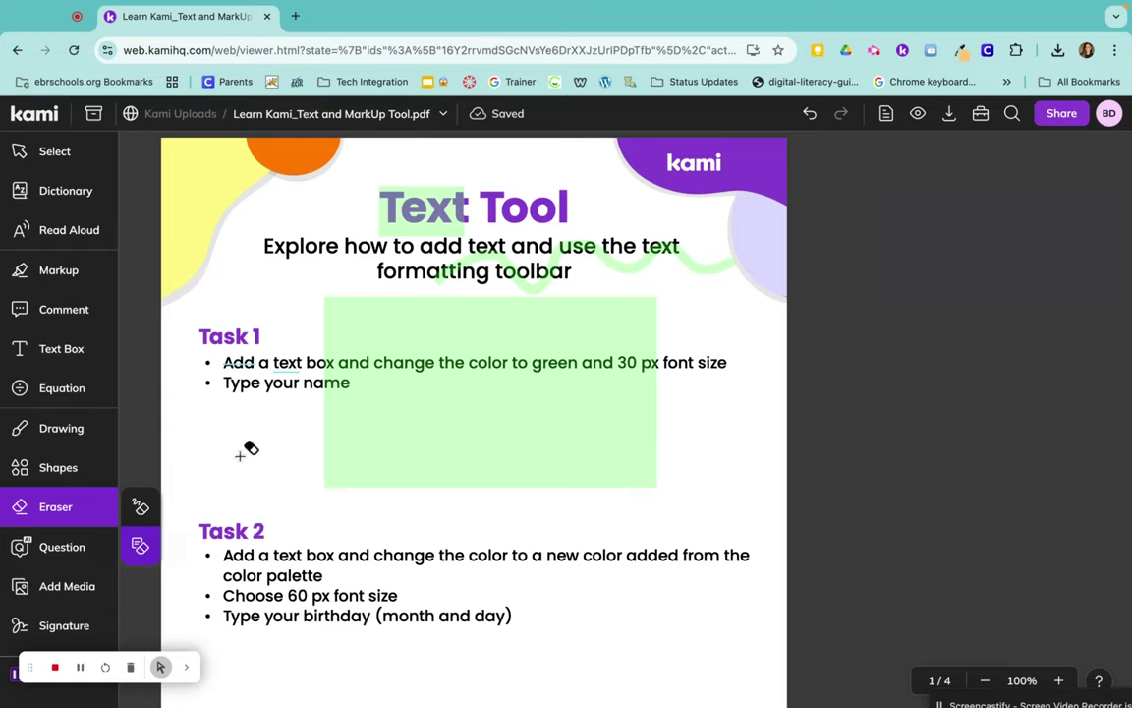
pyautogui.click(390, 338)
pyautogui.click(286, 364)
pyautogui.click(241, 363)
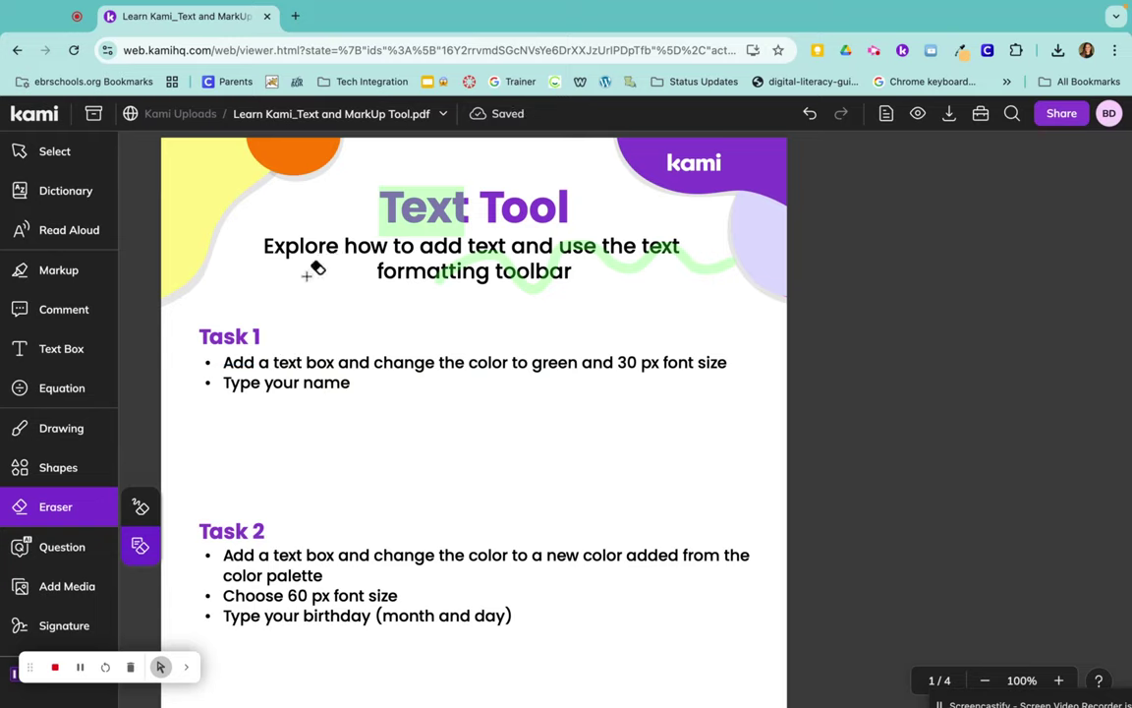
pyautogui.click(386, 208)
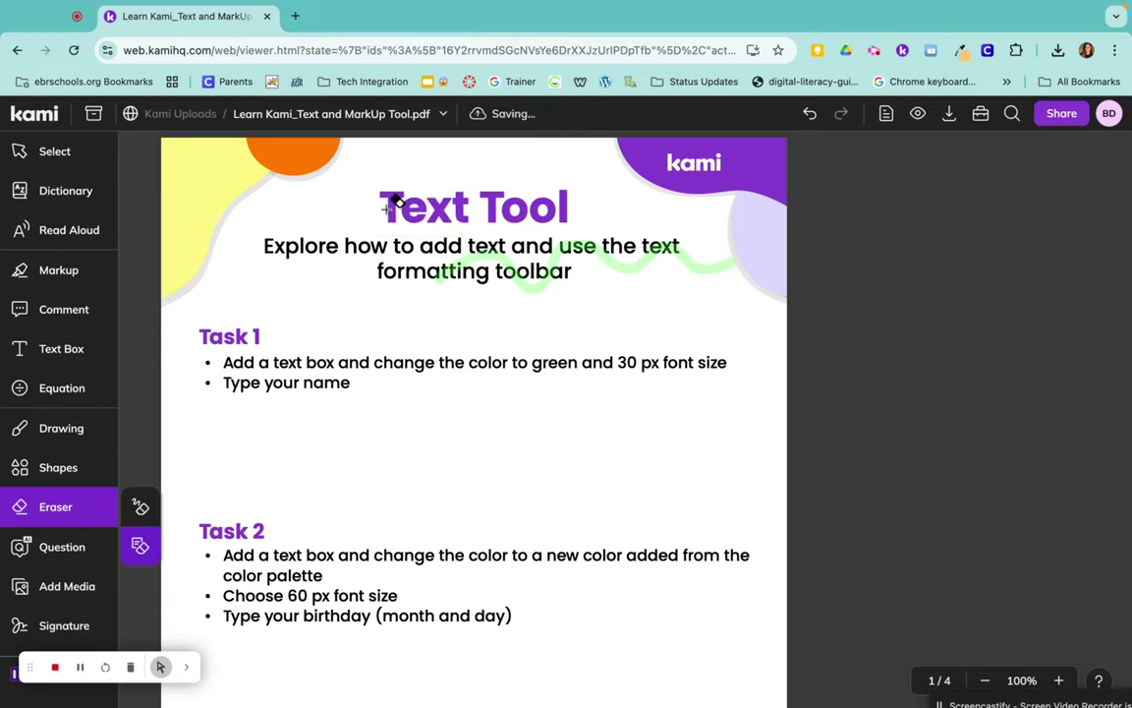
pyautogui.click(494, 244)
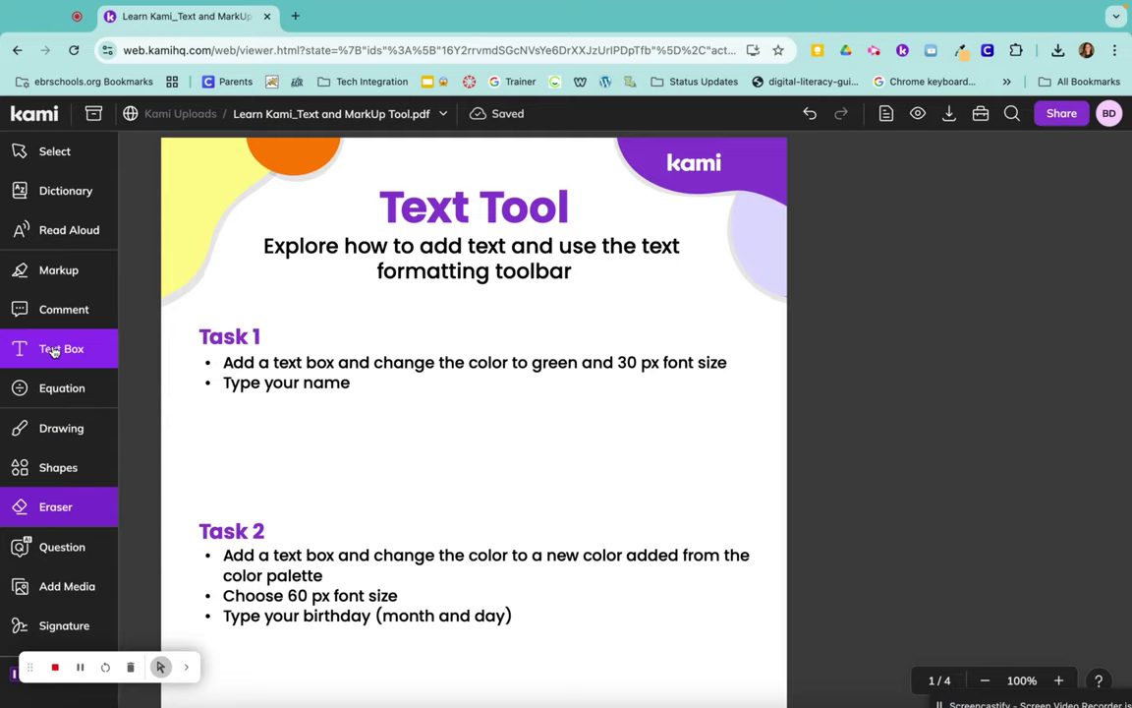
# Step: Add a text box containing the first name below Task 1 and move it slightly down and left within the blank area
pyautogui.click(54, 351)
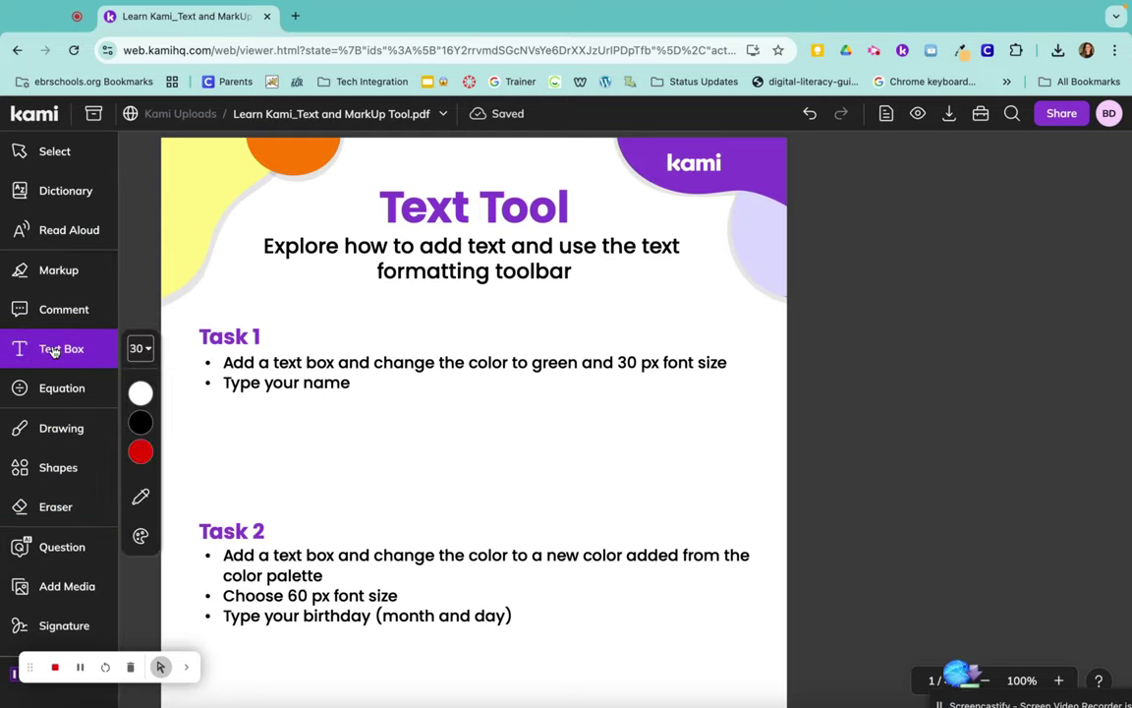
pyautogui.click(344, 416)
pyautogui.write('Brittany')
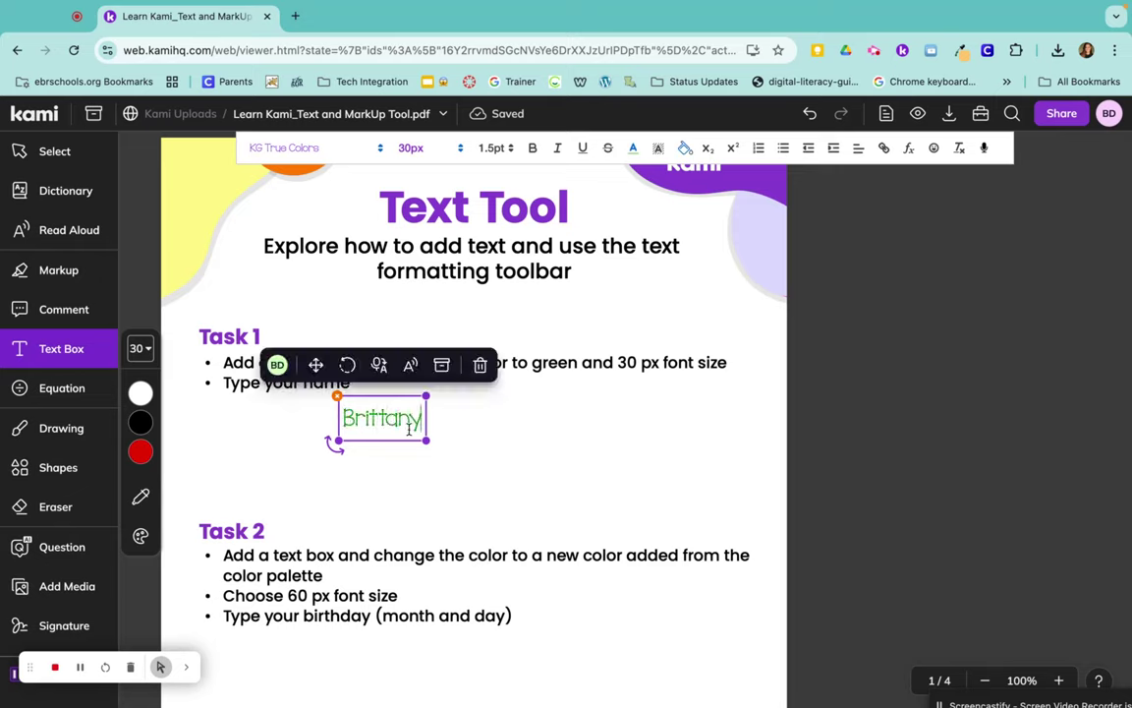
pyautogui.click(482, 429)
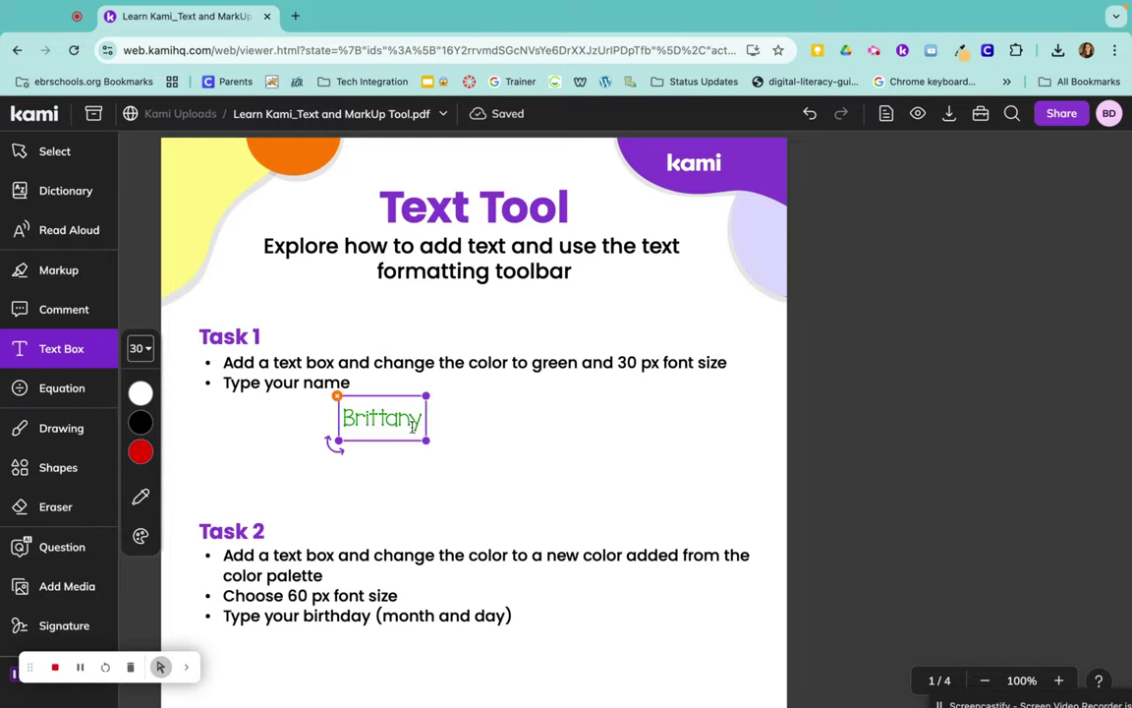
pyautogui.click(366, 418)
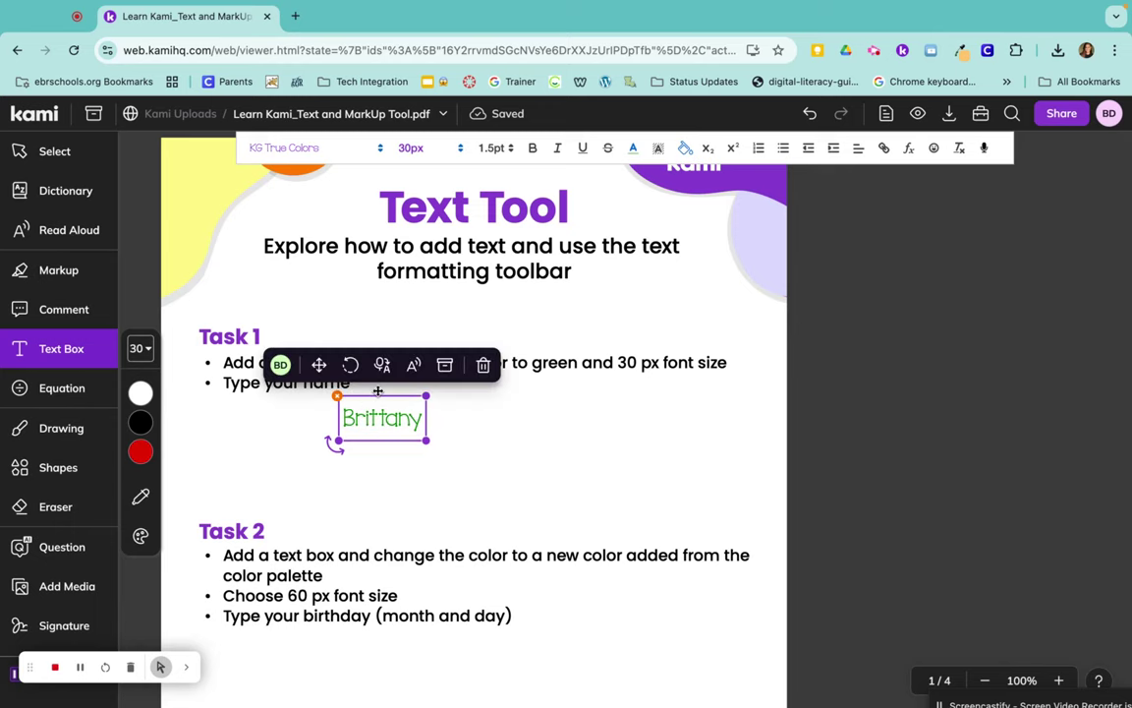
pyautogui.moveTo(319, 366); pyautogui.dragTo(298, 410)
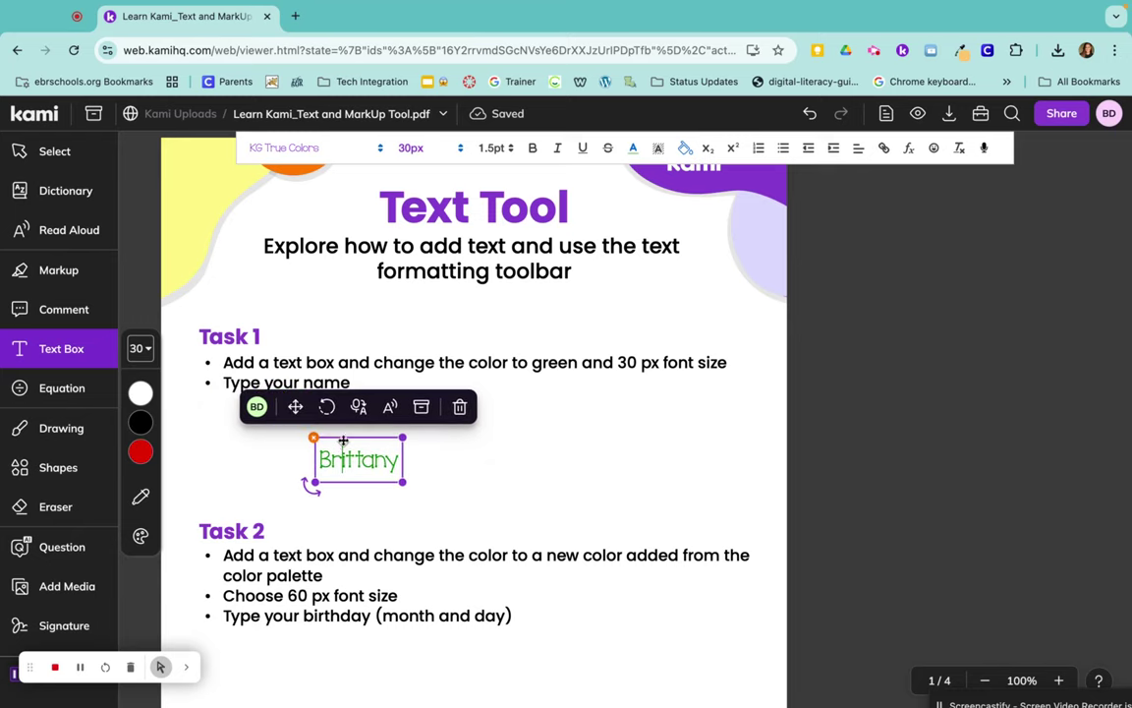
# Step: Set the name in the Task 1 text box to the Archivo Black font at 16px
pyautogui.doubleClick(342, 461)
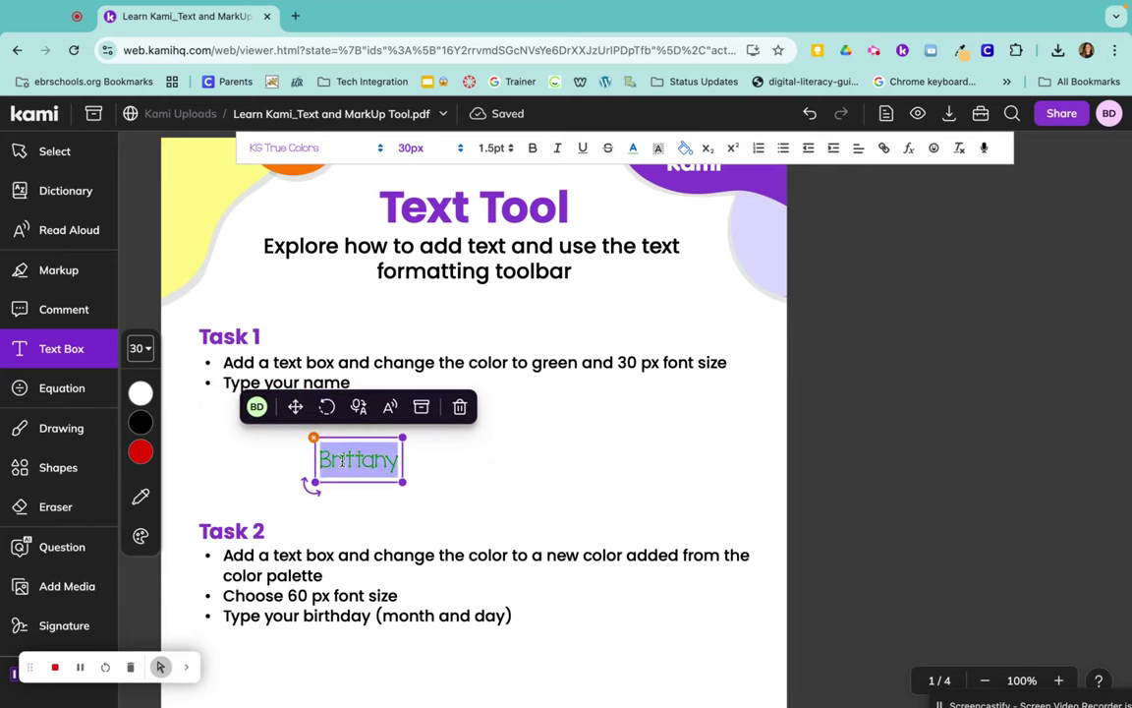
pyautogui.click(256, 145)
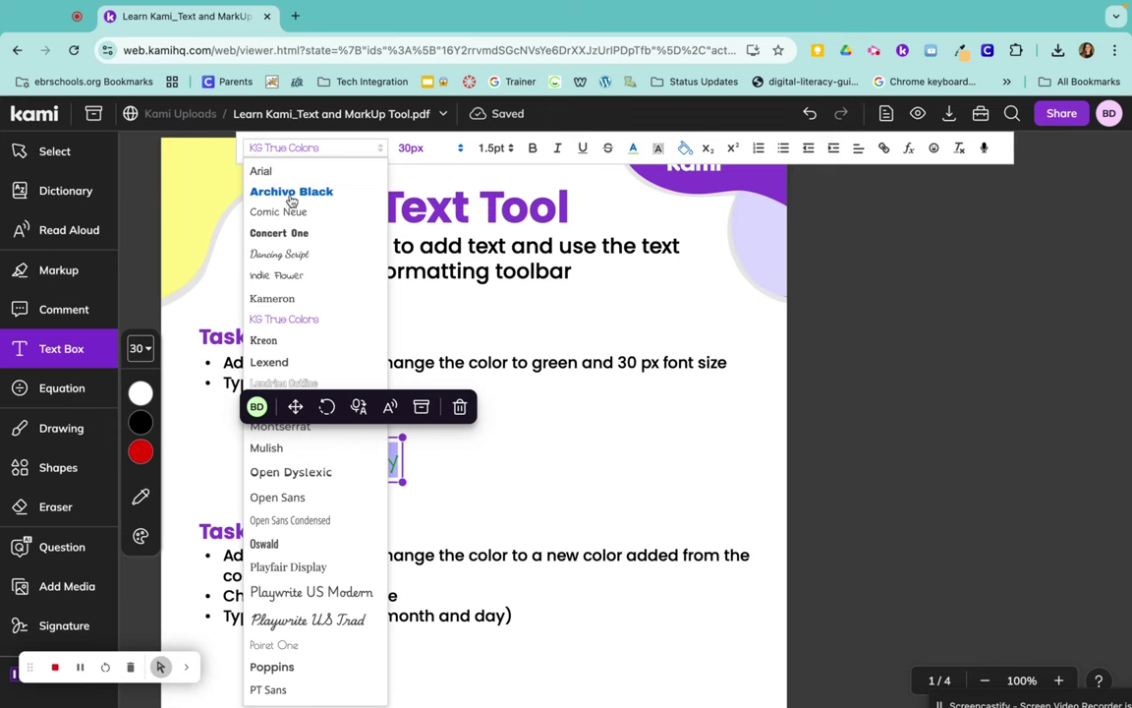
pyautogui.click(291, 194)
pyautogui.click(421, 149)
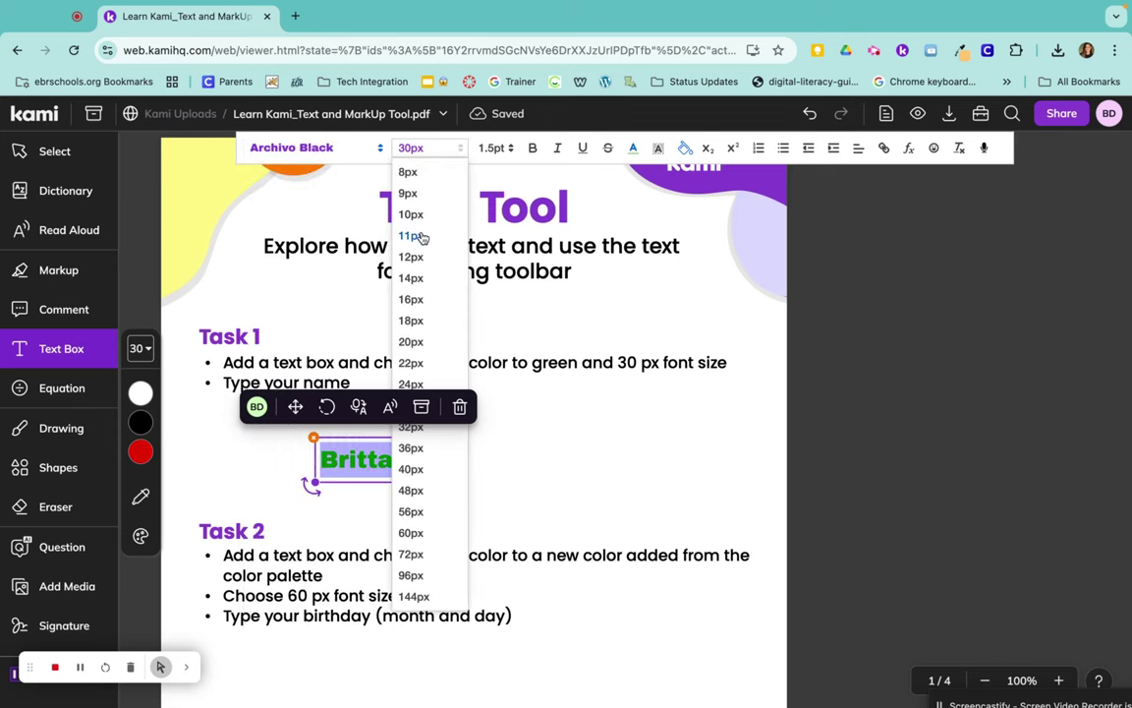
pyautogui.click(417, 300)
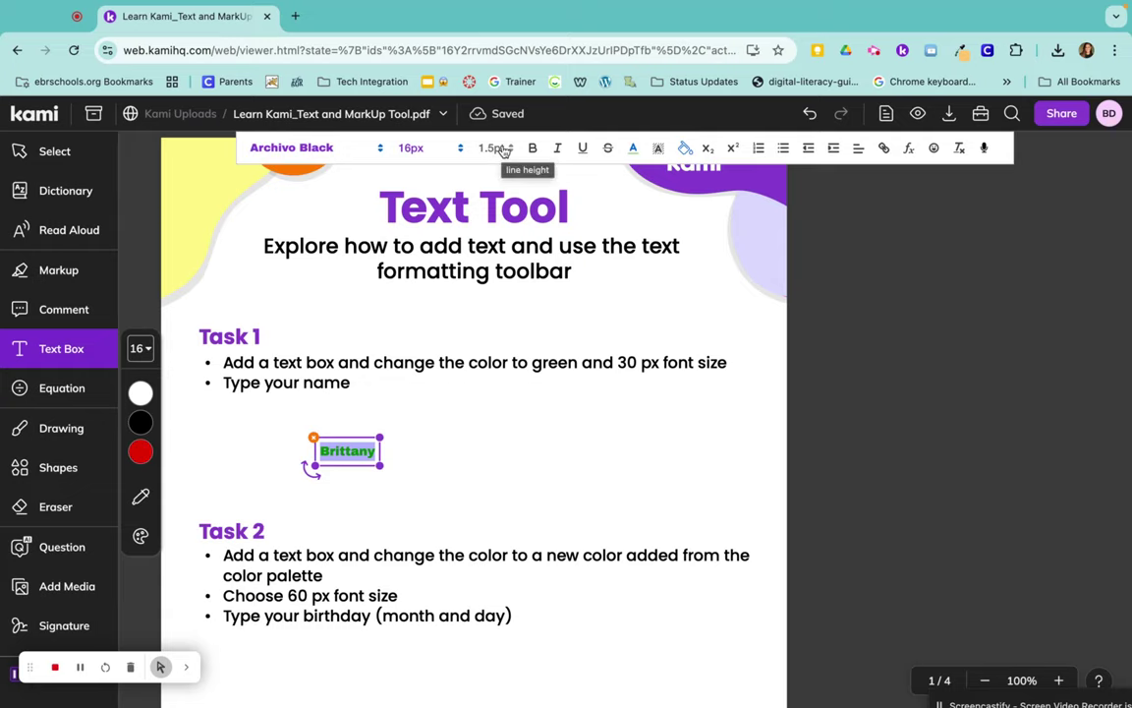
# Step: Make the name bold, italic, underlined and struck through, and set its text color to orange
pyautogui.click(559, 149)
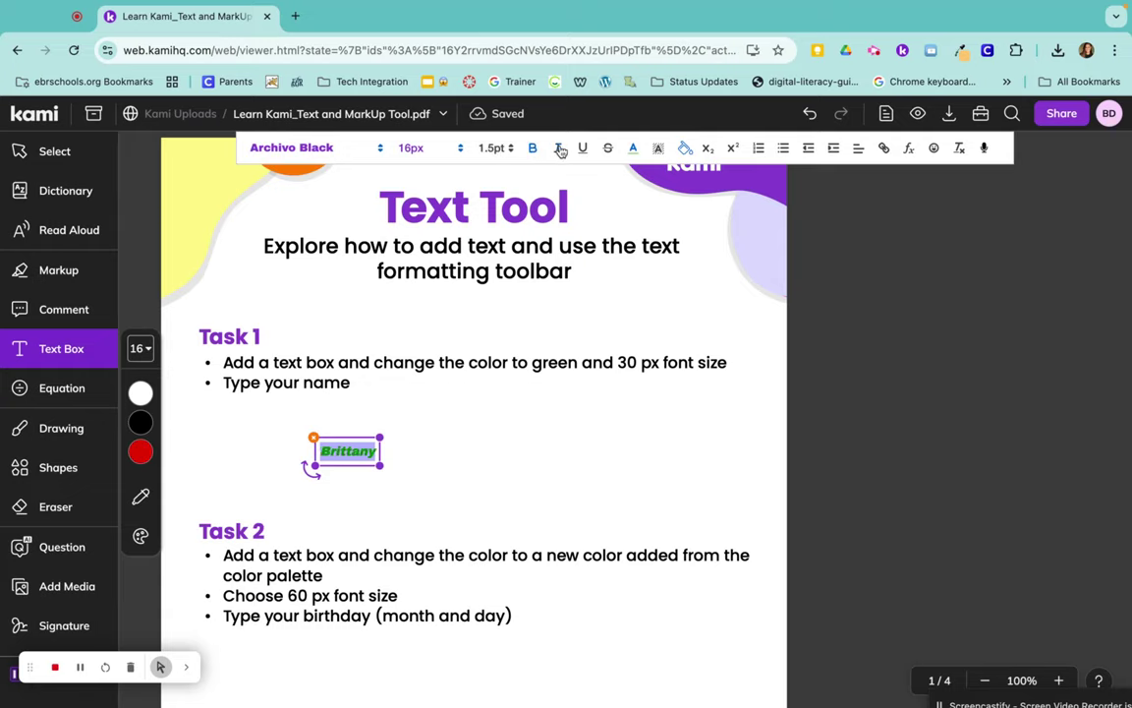
pyautogui.click(633, 148)
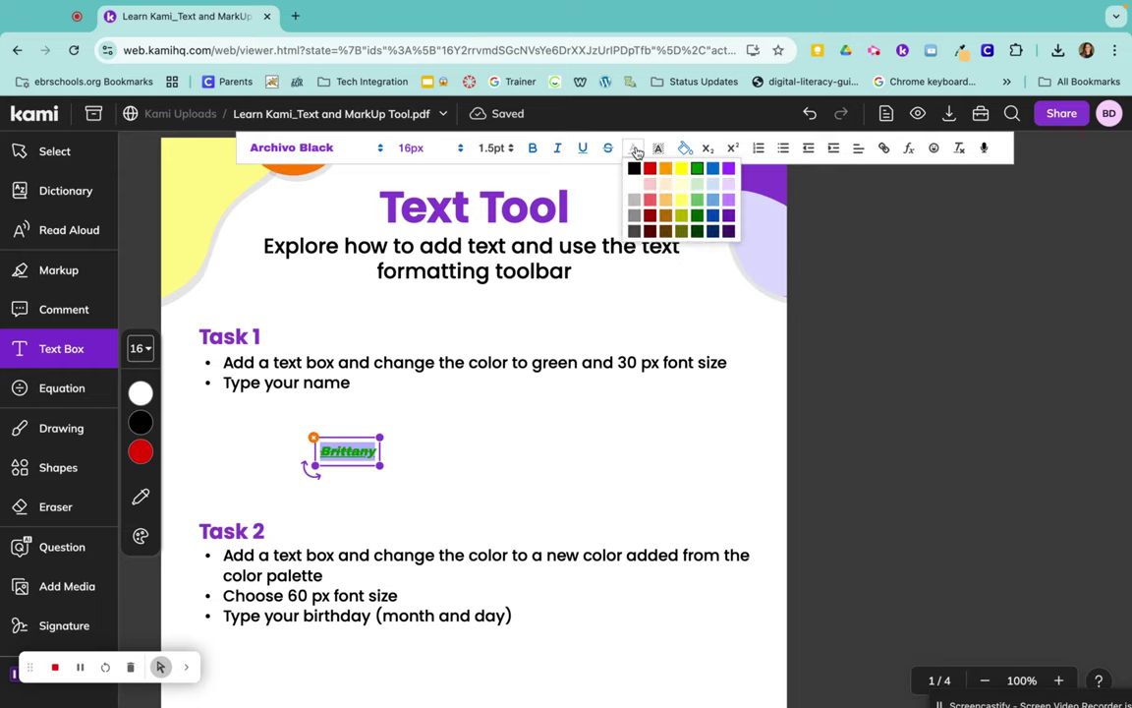
pyautogui.click(666, 169)
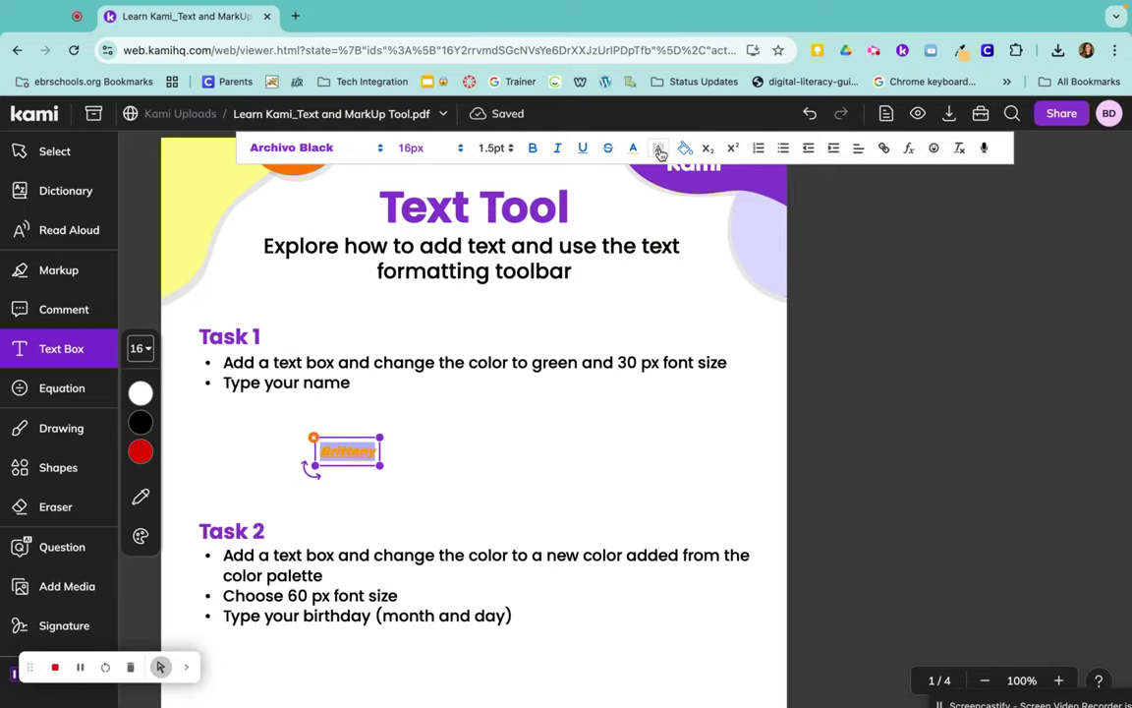
# Step: Apply a background color behind the name's text and fill the text box with black
pyautogui.click(659, 148)
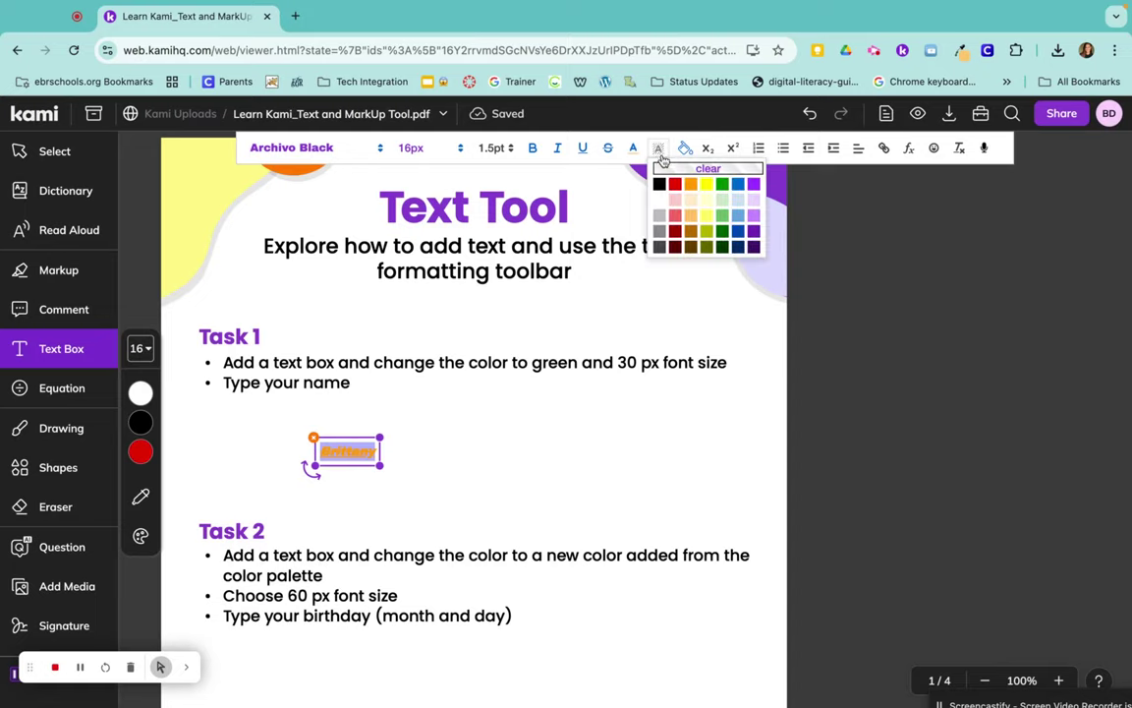
pyautogui.click(720, 214)
pyautogui.click(685, 149)
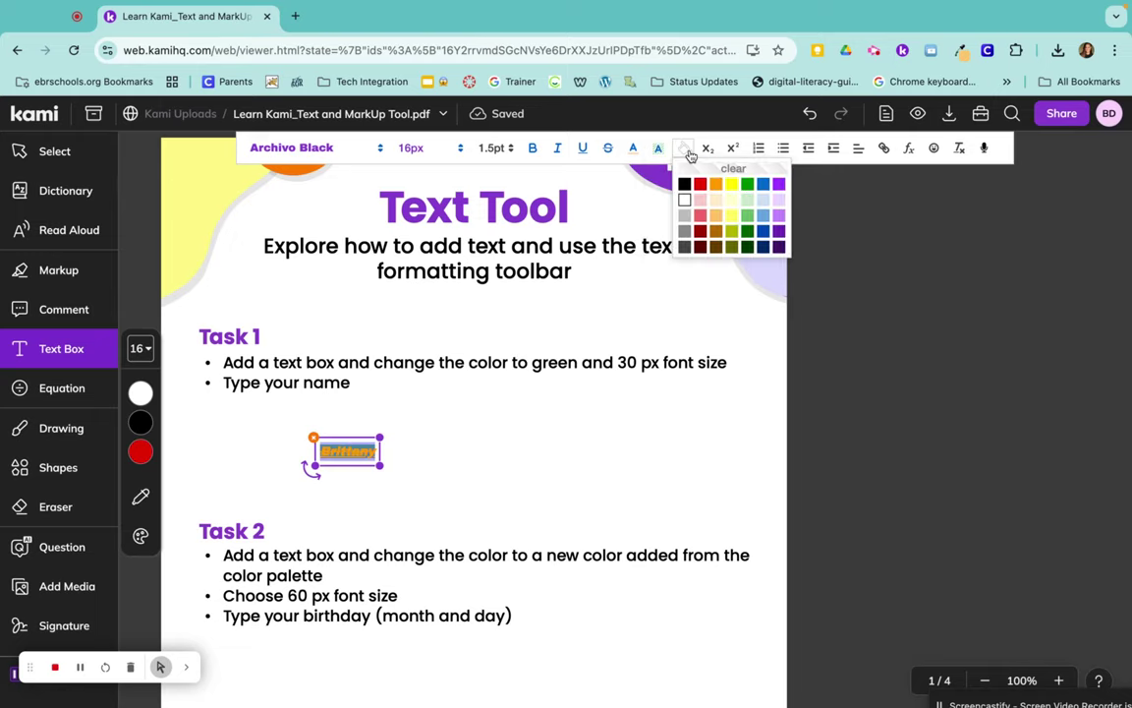
pyautogui.click(685, 181)
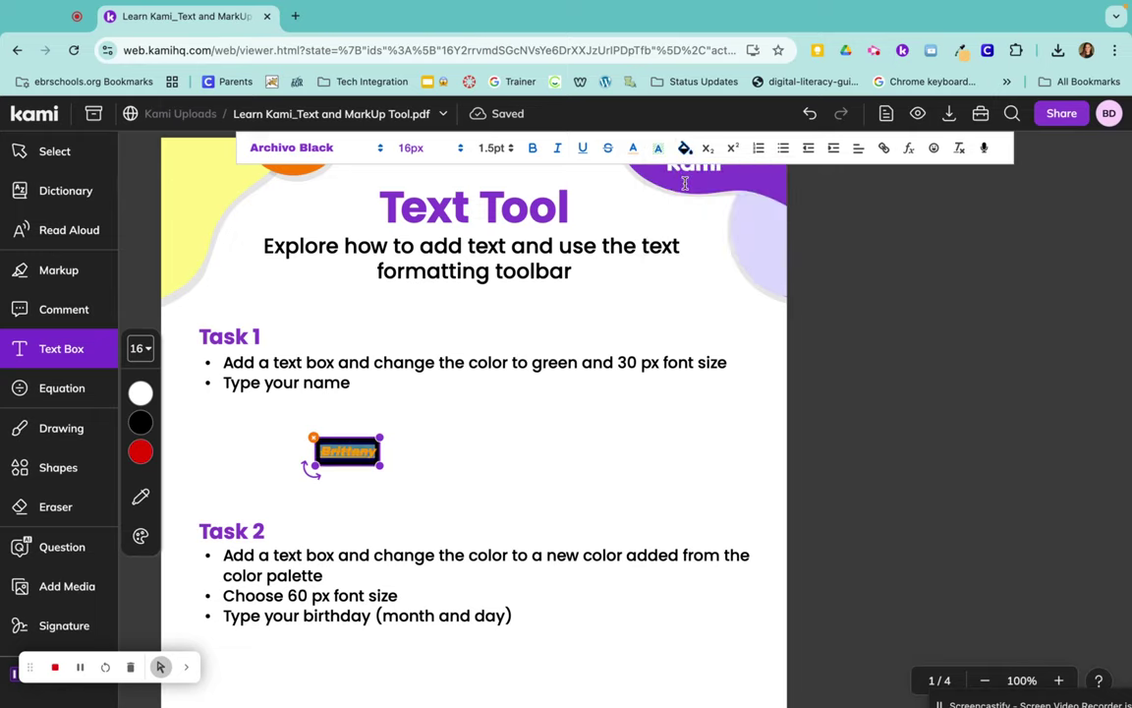
pyautogui.click(733, 149)
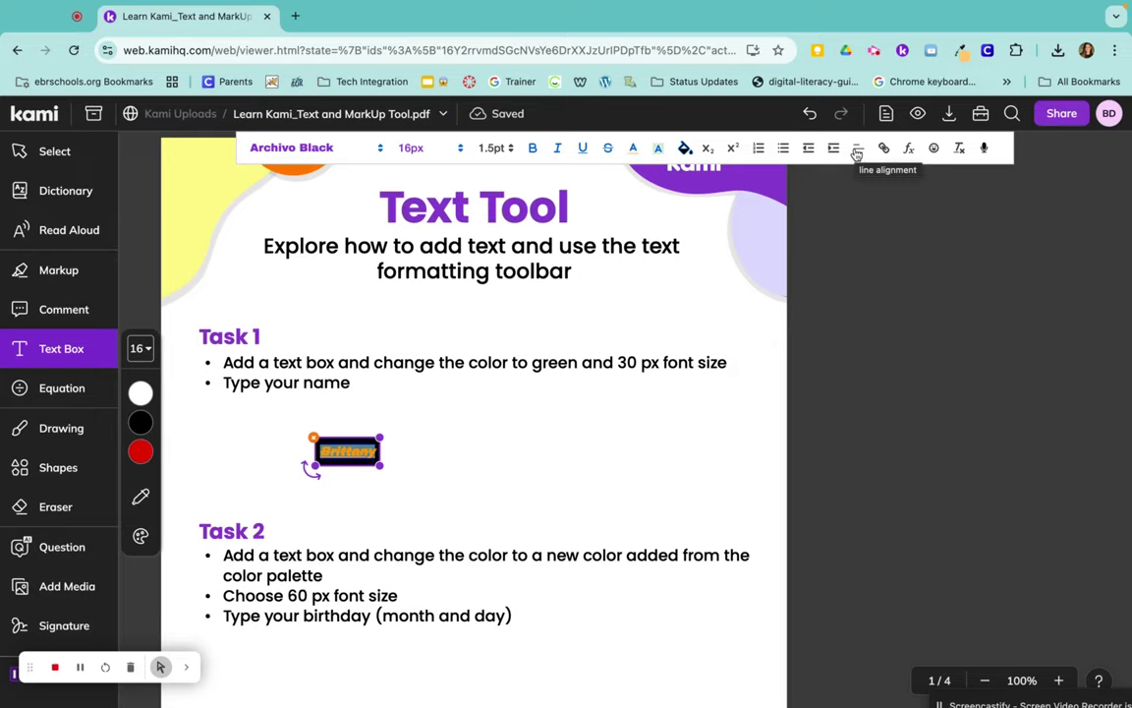
pyautogui.click(858, 147)
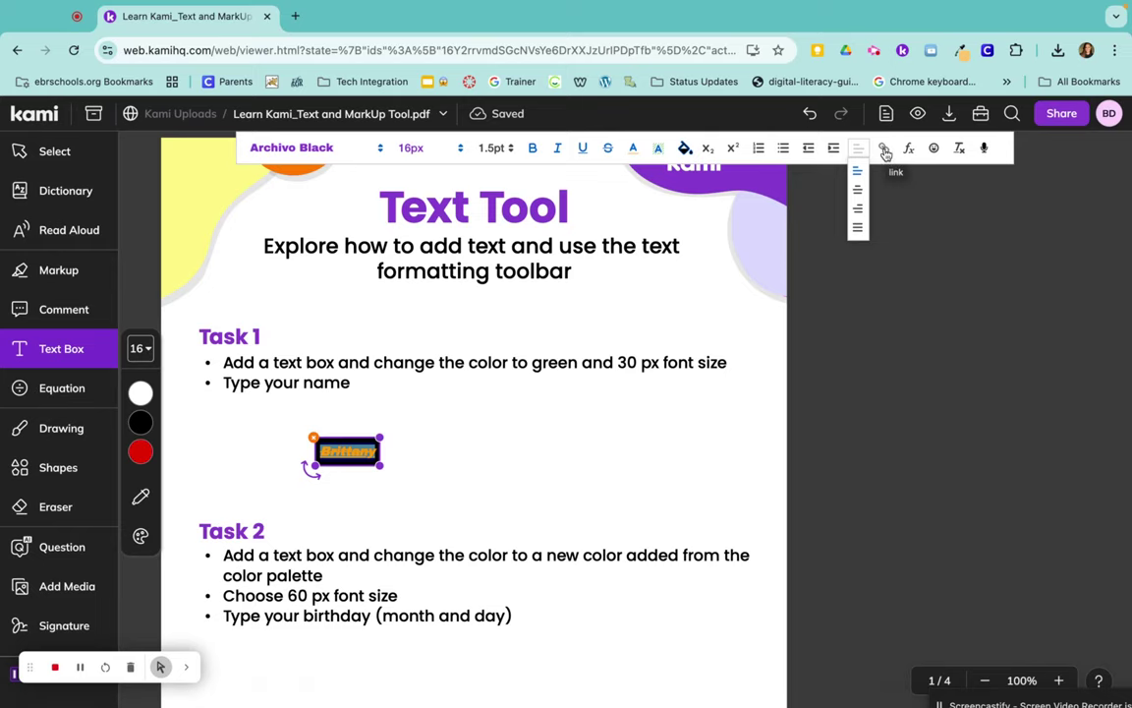
pyautogui.click(331, 451)
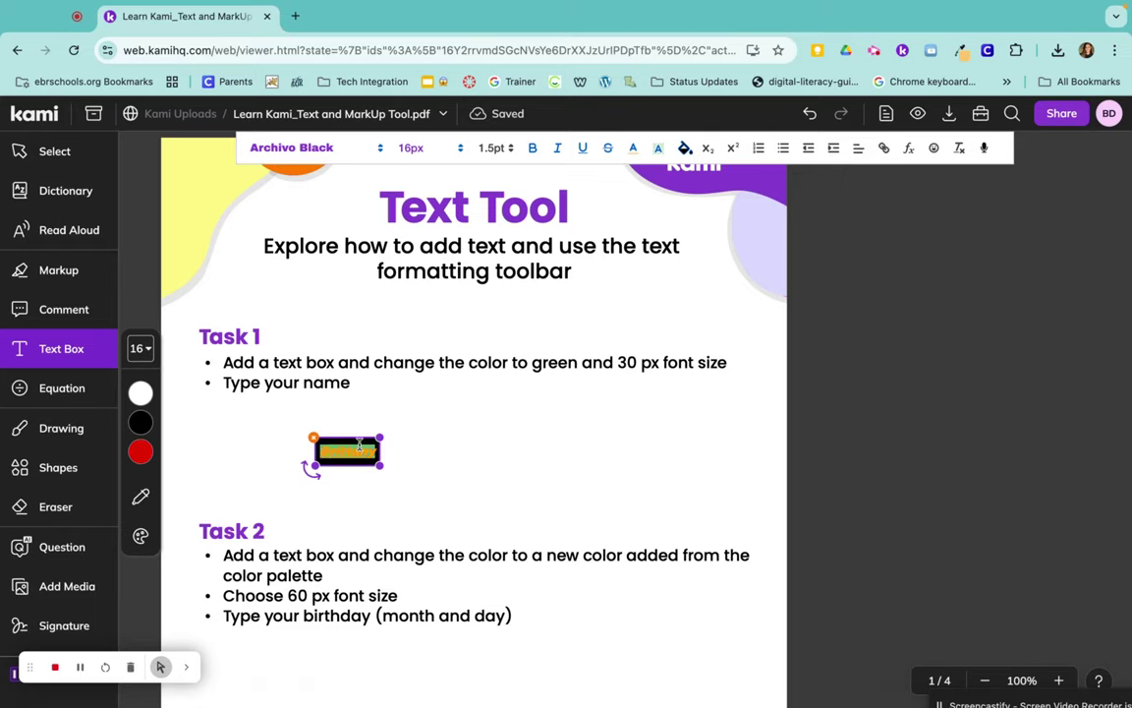
pyautogui.click(360, 445)
pyautogui.doubleClick(360, 445)
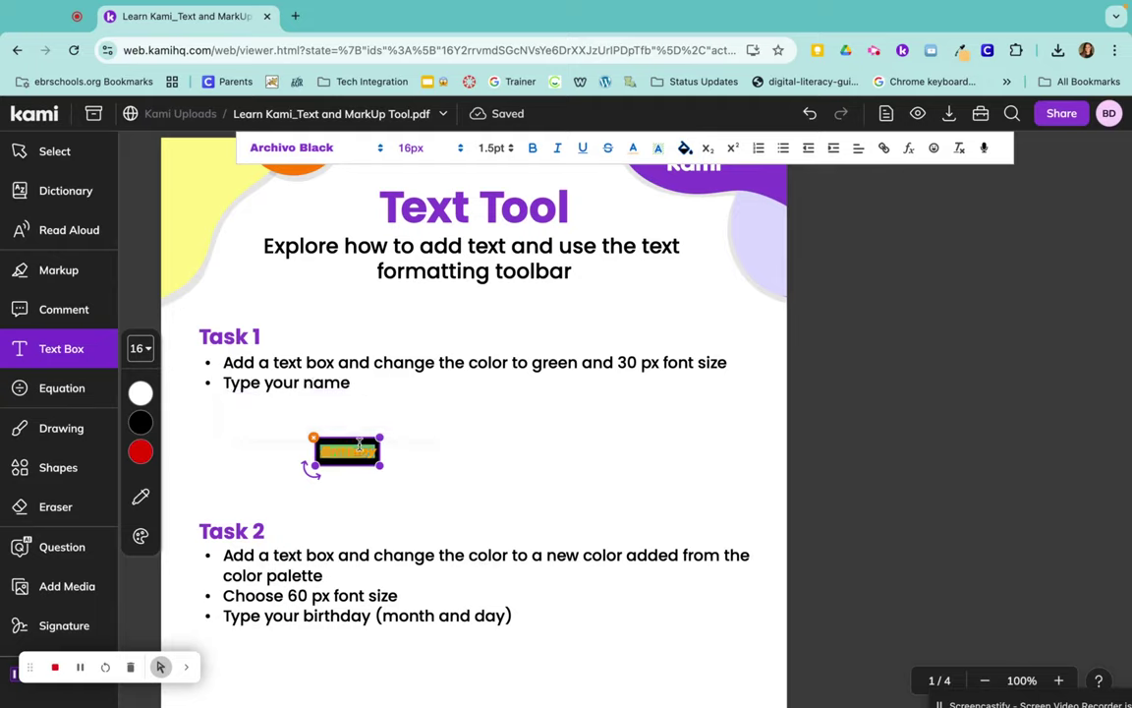
pyautogui.click(885, 148)
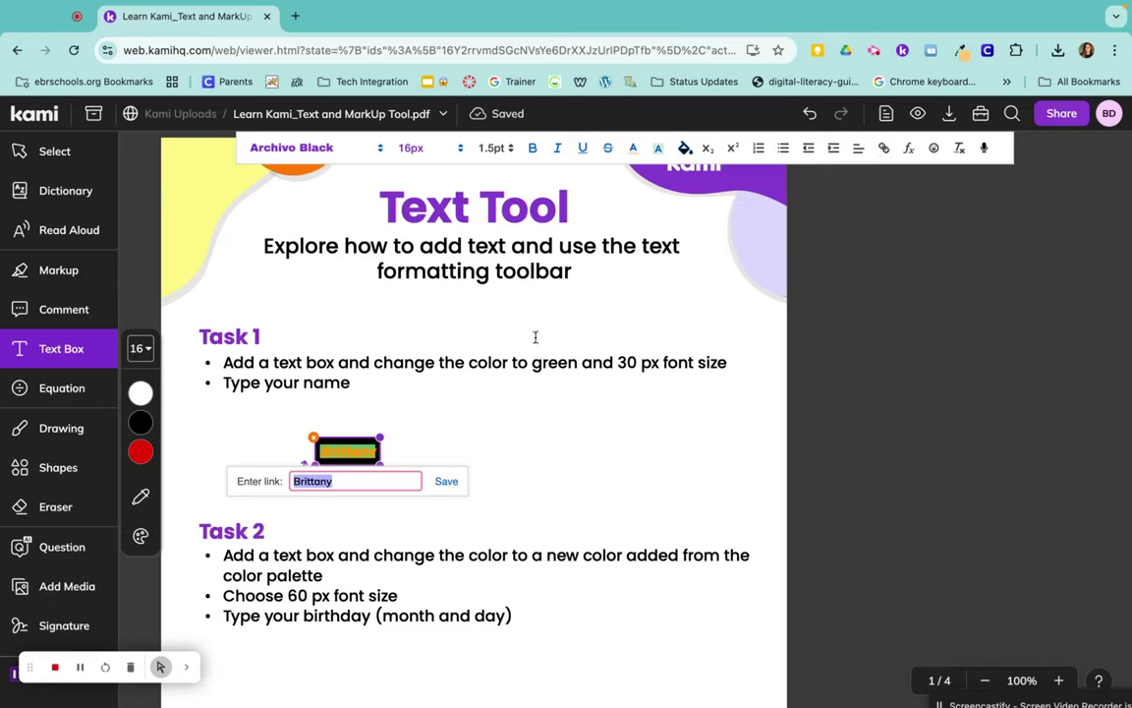
pyautogui.write('www.google.com')
pyautogui.click(445, 480)
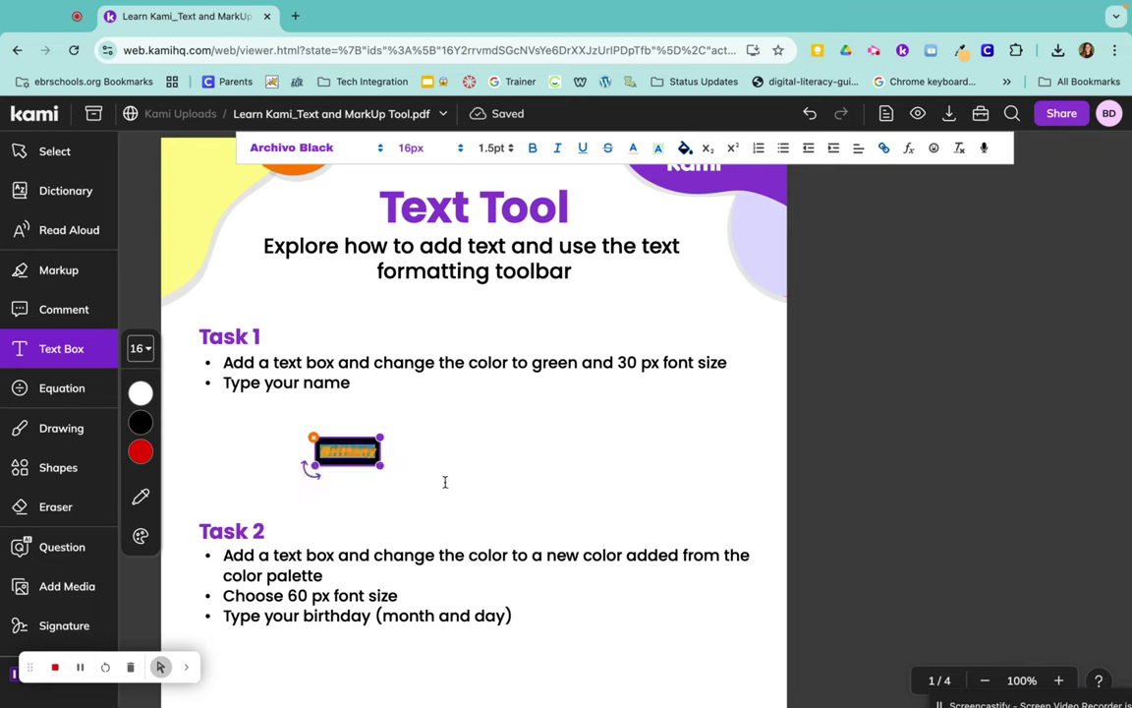
# Step: Open the link attached to the name to test it, and return to the Kami document
pyautogui.click(355, 458)
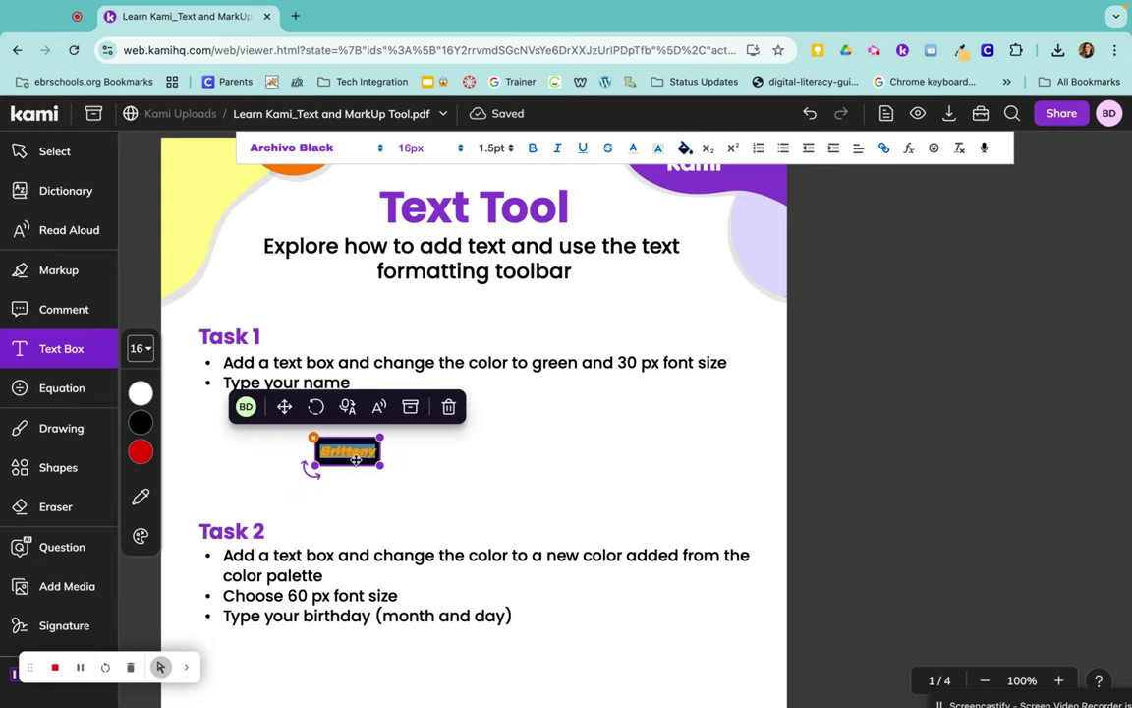
pyautogui.click(355, 454)
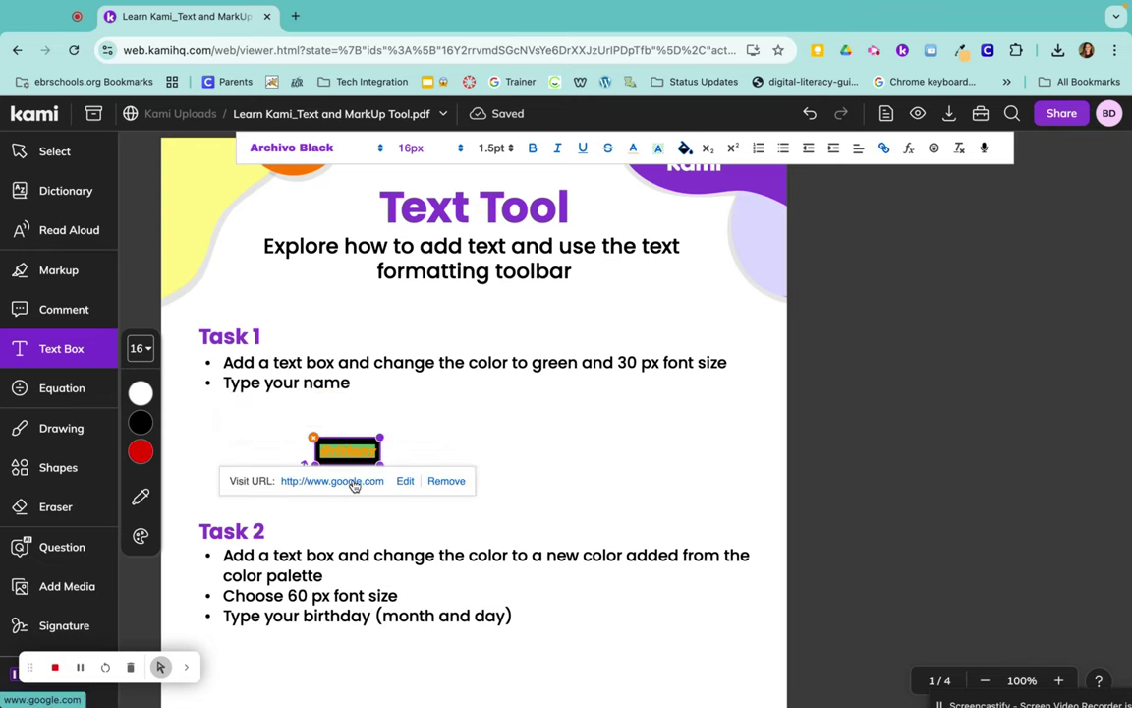
pyautogui.click(355, 481)
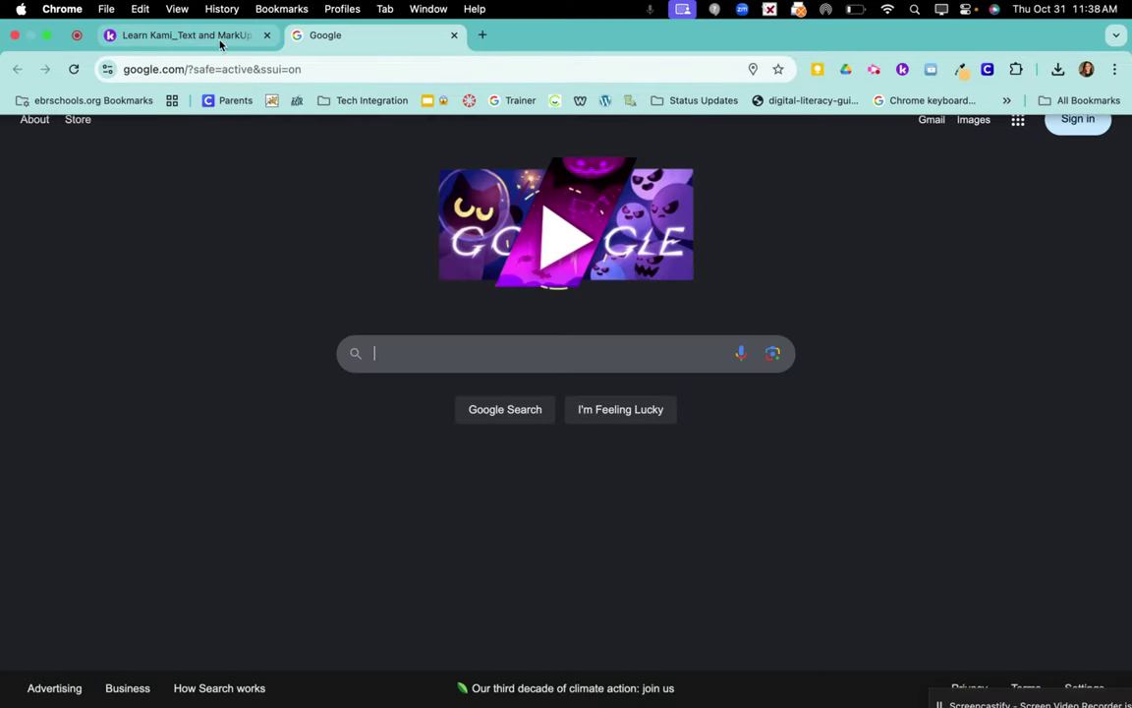
pyautogui.click(218, 16)
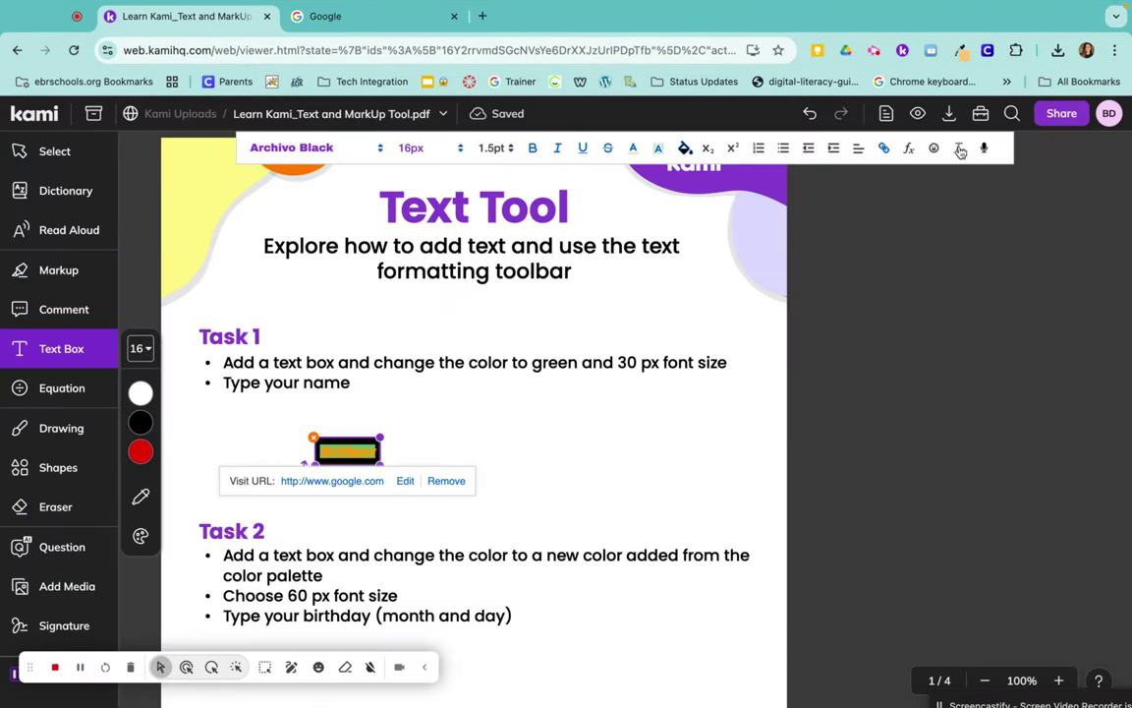
# Step: Clear all formatting from the name in the Task 1 text box and deselect it
pyautogui.click(937, 148)
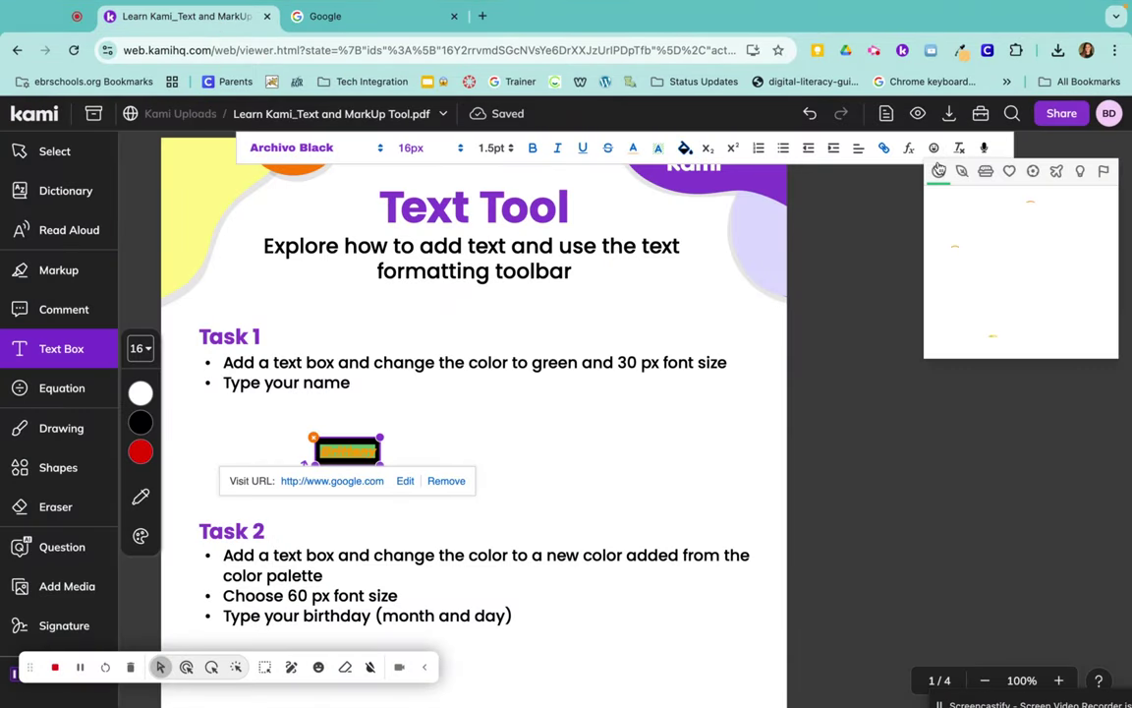
pyautogui.click(959, 149)
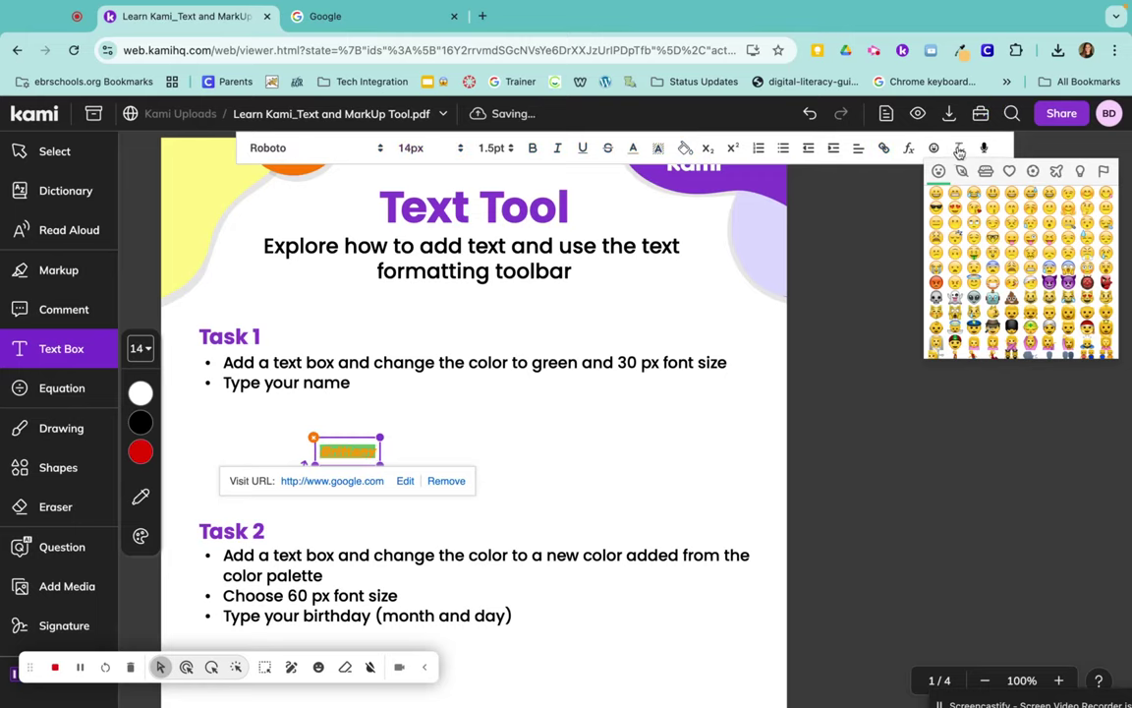
pyautogui.click(847, 249)
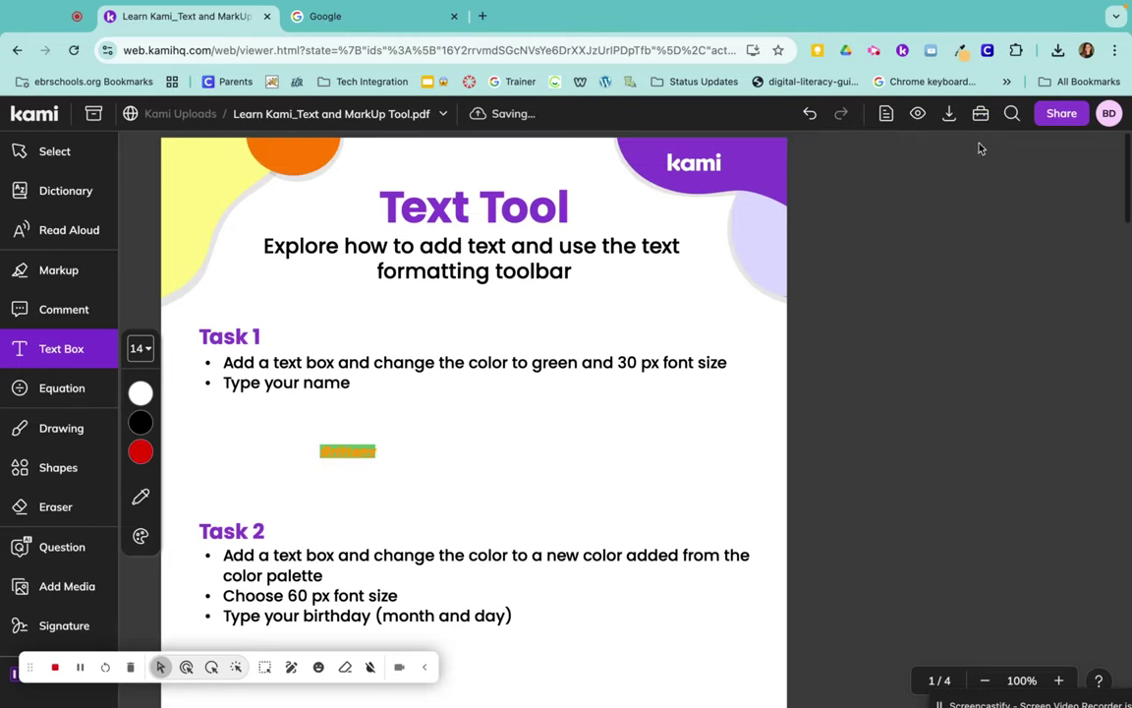
pyautogui.doubleClick(338, 457)
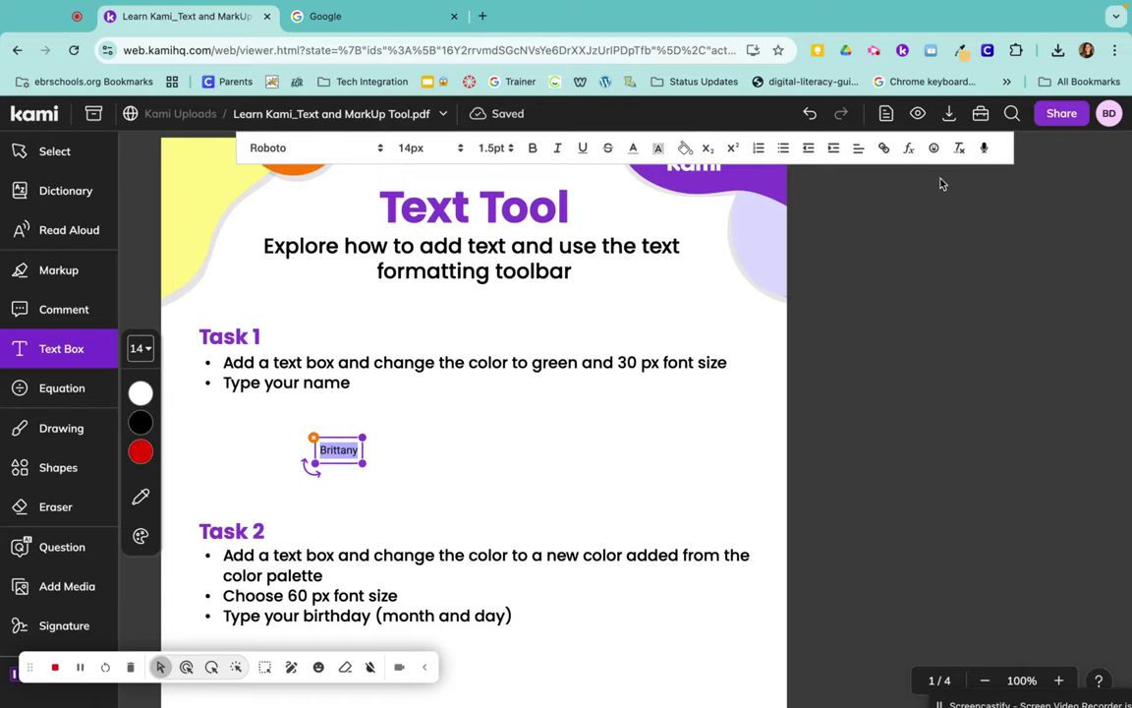
pyautogui.click(437, 430)
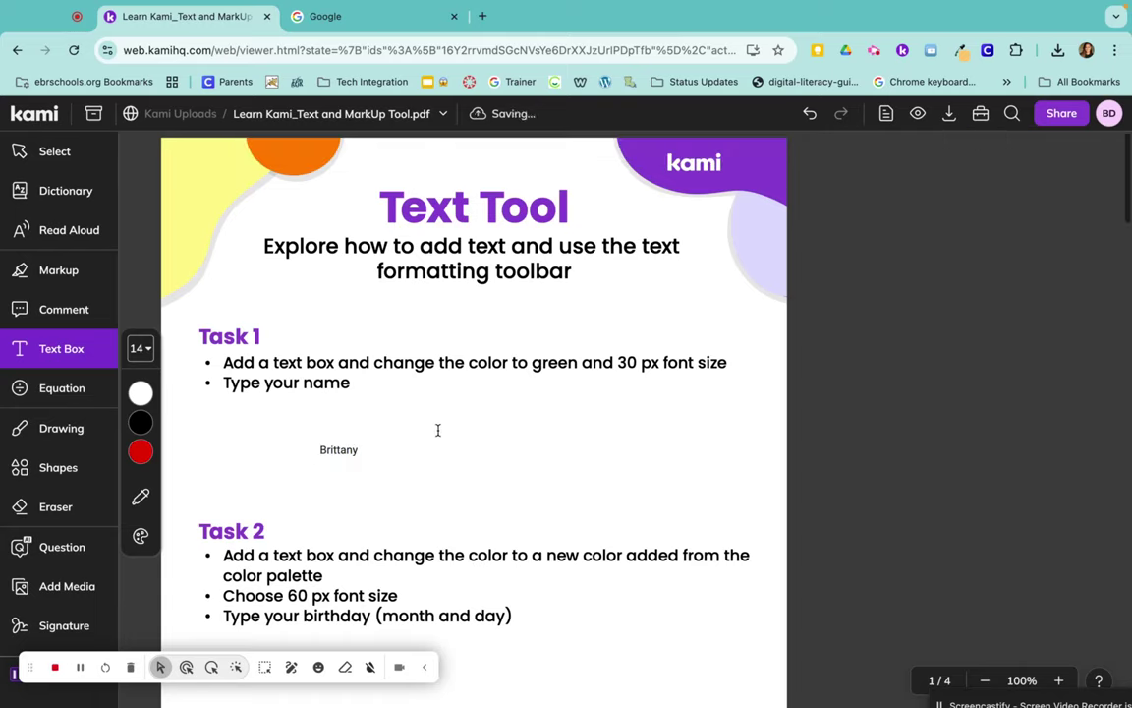
# Step: Voice-type "So once I click here everything that I say will be typing on the page" into a new text box beside the name
pyautogui.click(438, 430)
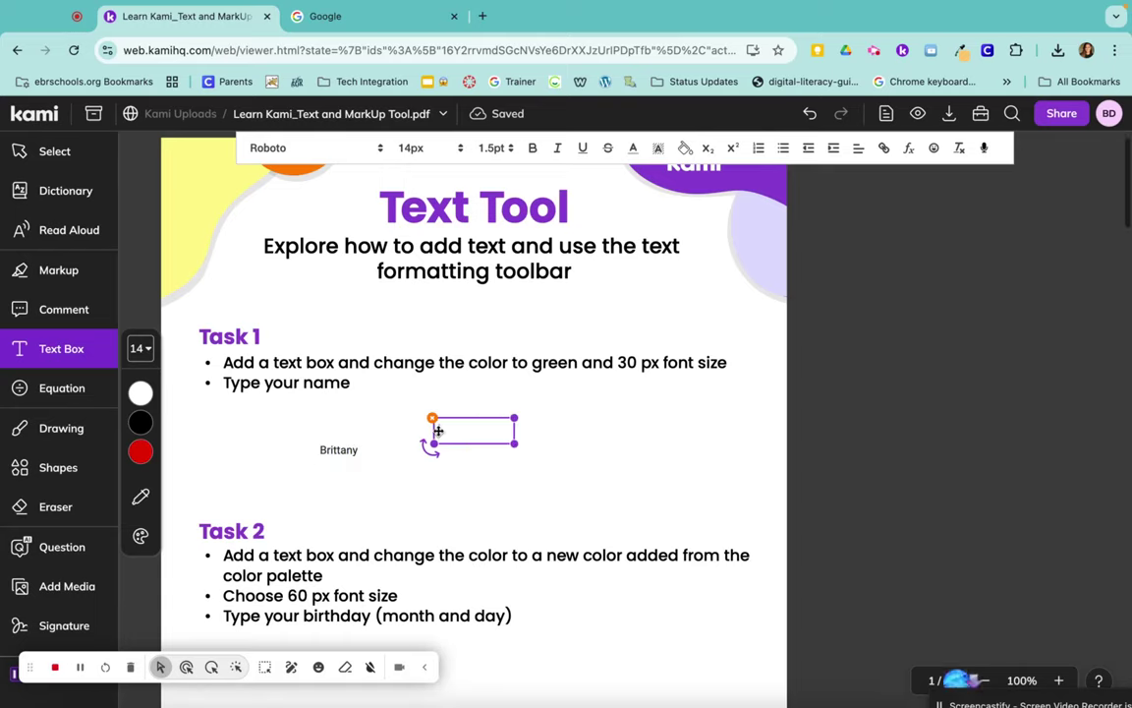
pyautogui.click(982, 153)
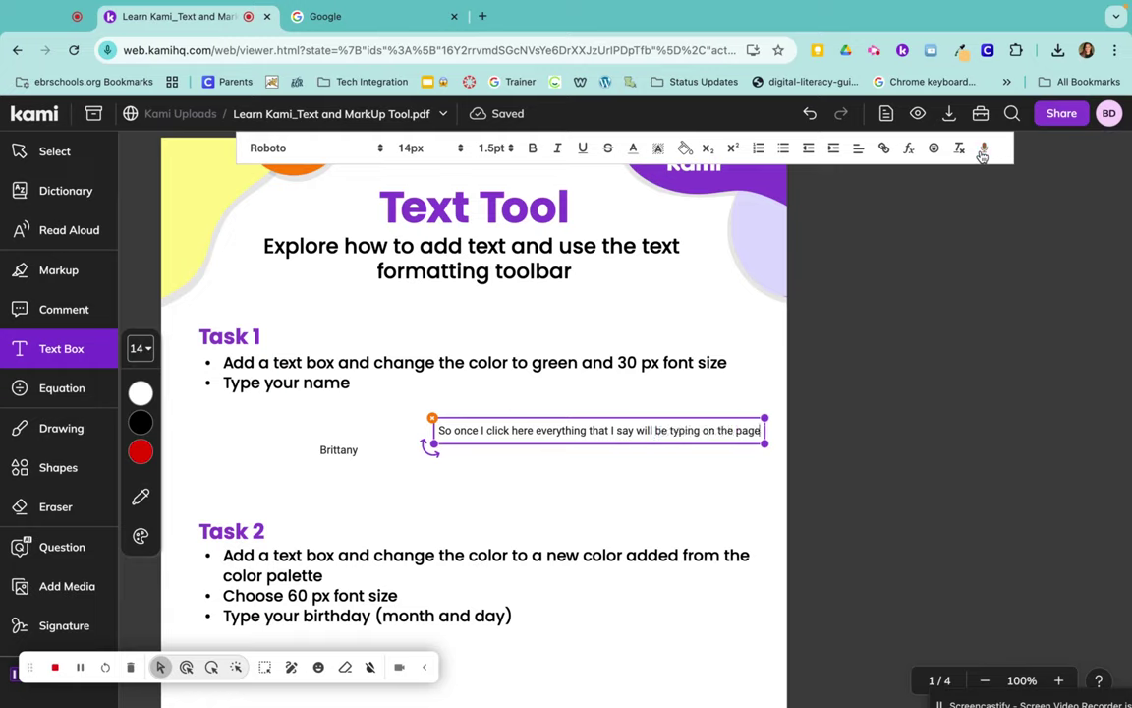
pyautogui.click(983, 149)
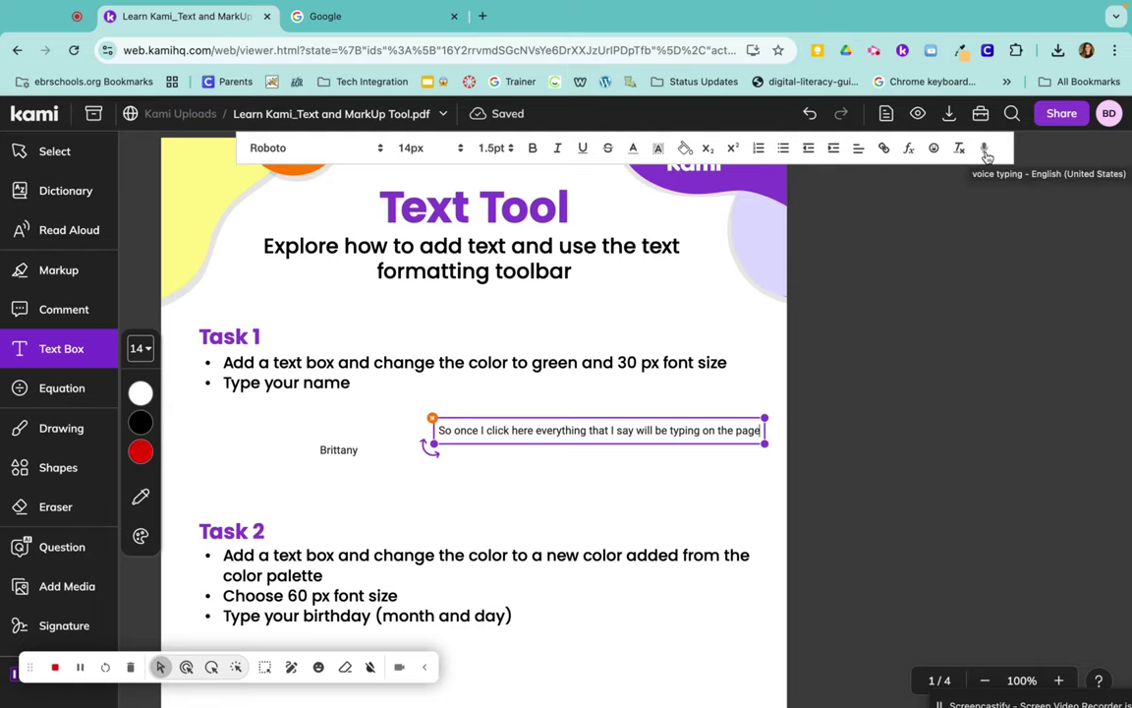
# Step: Move the dictated text box to just above the Task 2 heading and delete it
pyautogui.click(432, 393)
pyautogui.click(437, 430)
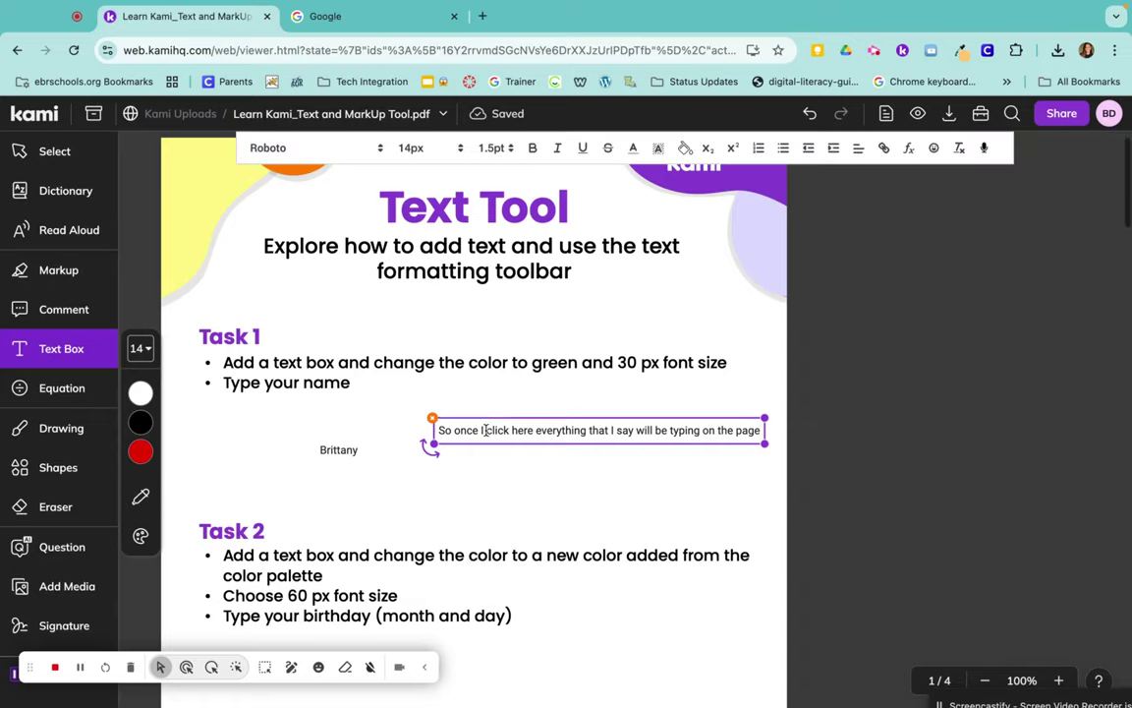
pyautogui.moveTo(536, 387); pyautogui.dragTo(368, 467)
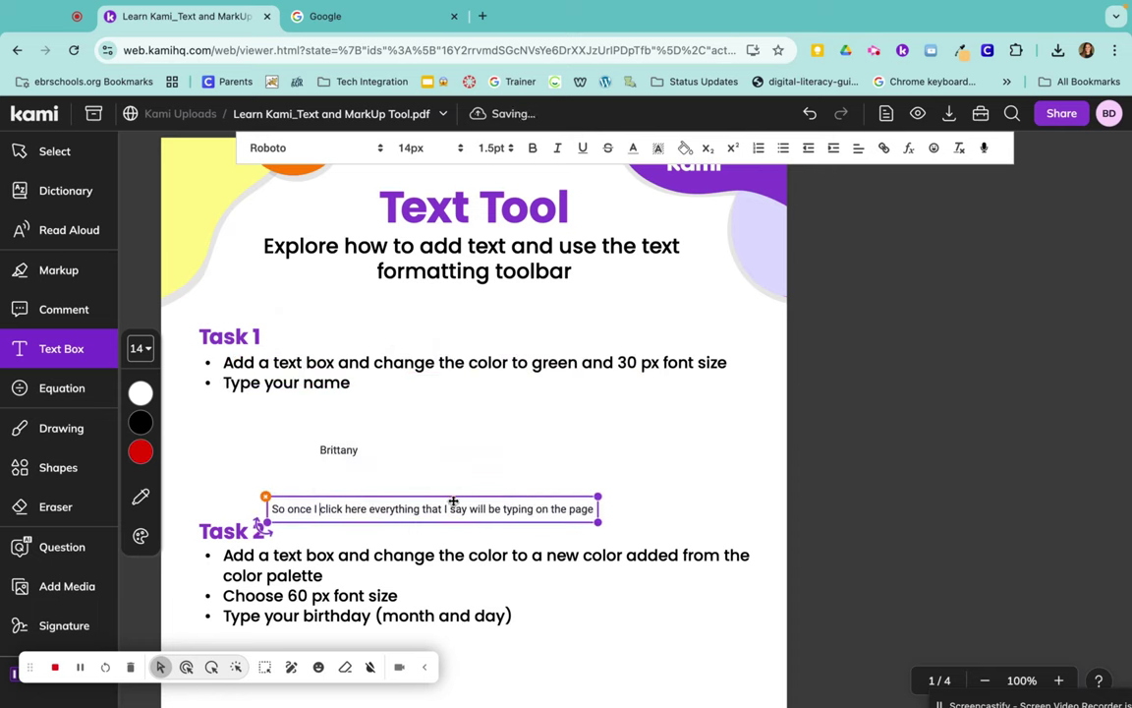
pyautogui.moveTo(403, 462)
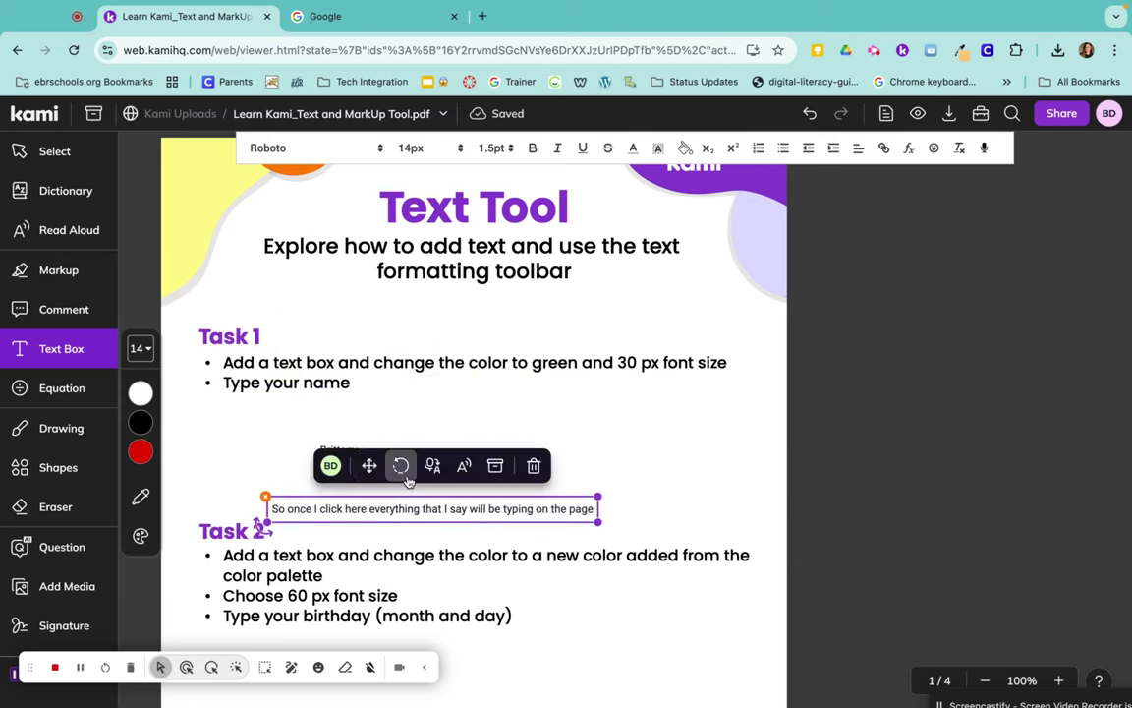
pyautogui.click(536, 468)
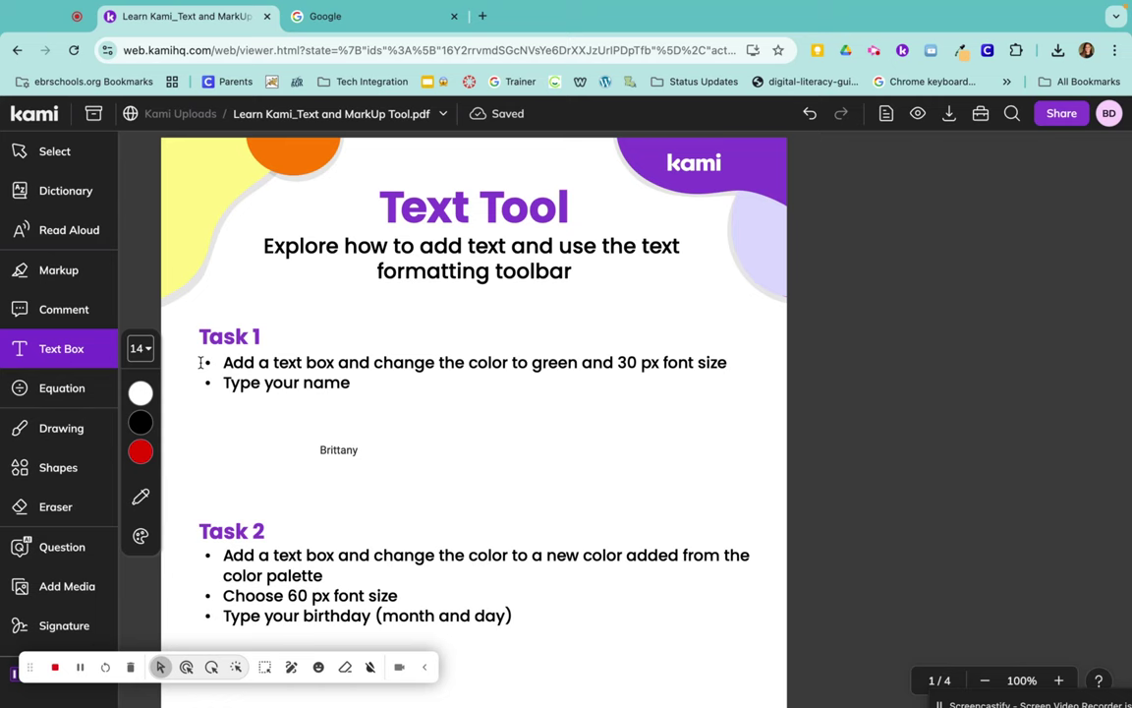
# Step: Add an equation reading 2 + 3 − 1 in the blank area below Task 1 with the Equation tool
pyautogui.click(56, 396)
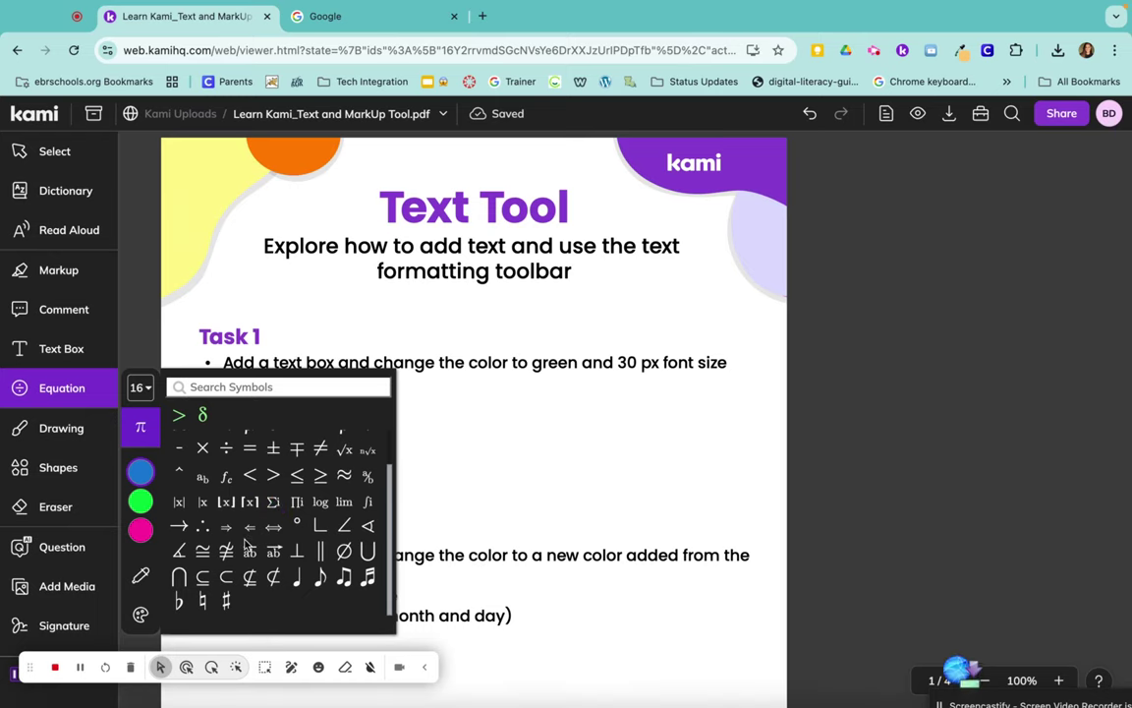
pyautogui.click(503, 434)
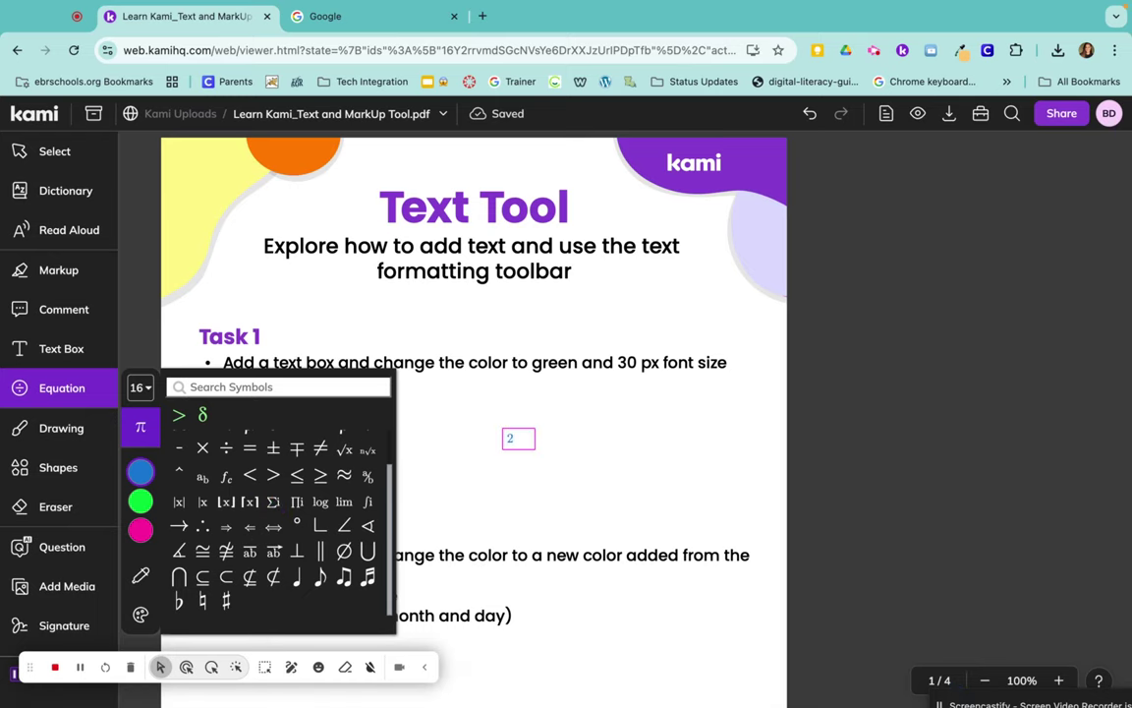
pyautogui.scroll(2, 236, 455)
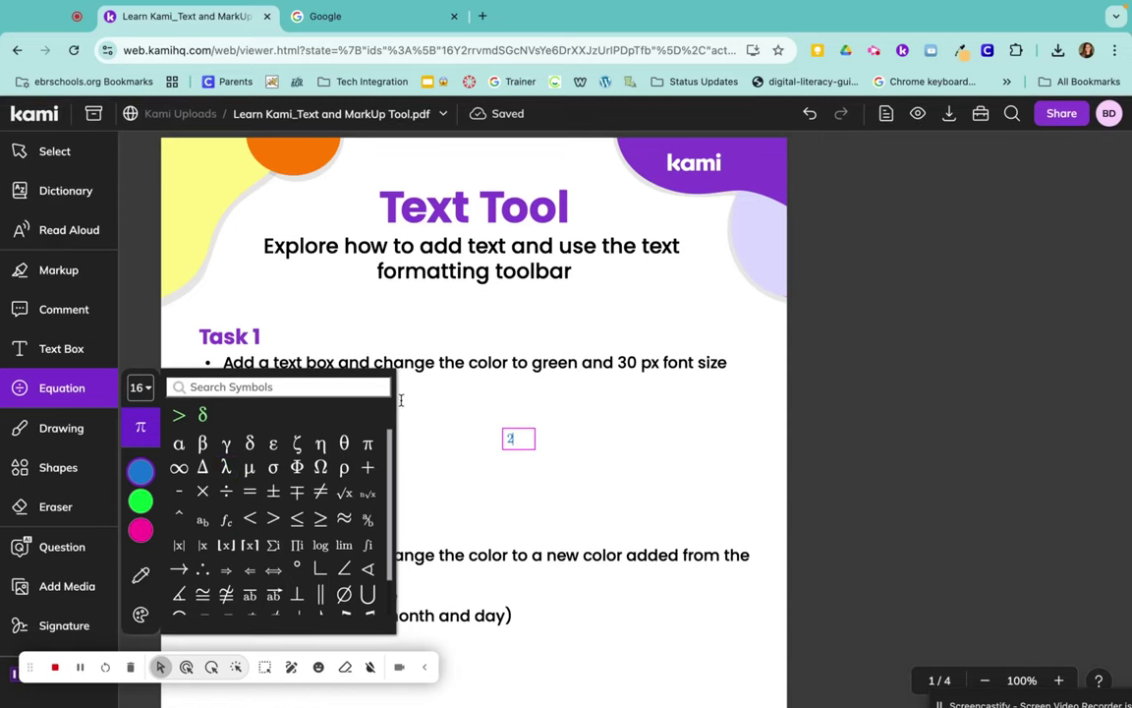
pyautogui.click(368, 469)
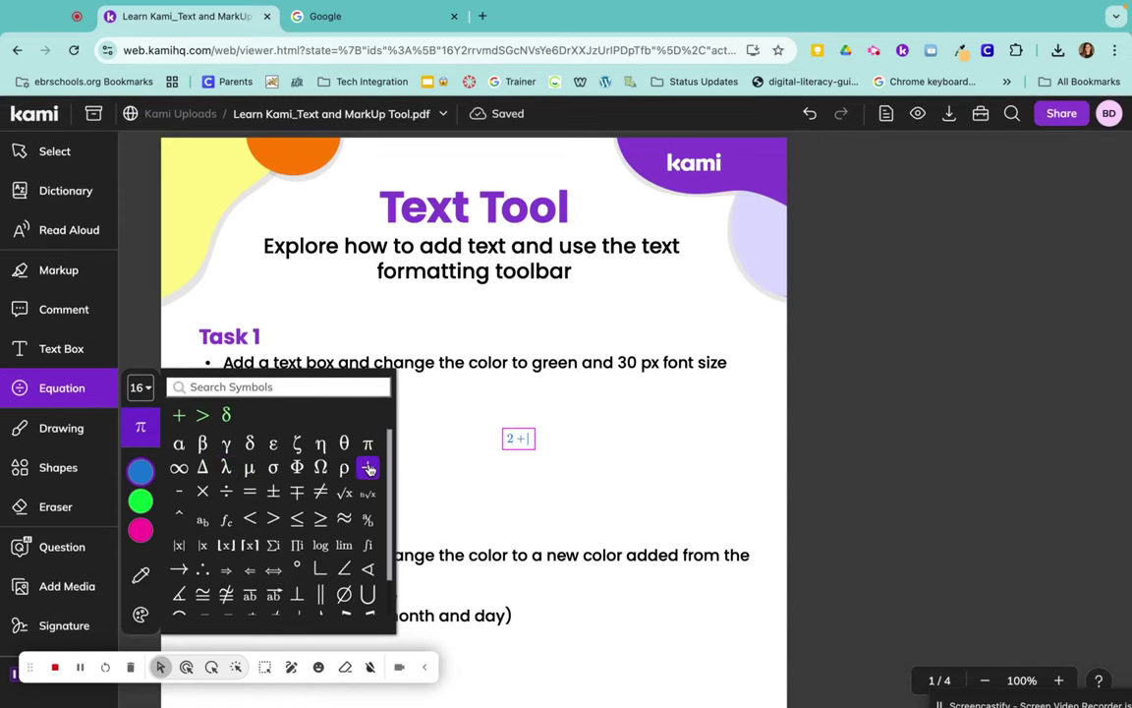
pyautogui.click(179, 492)
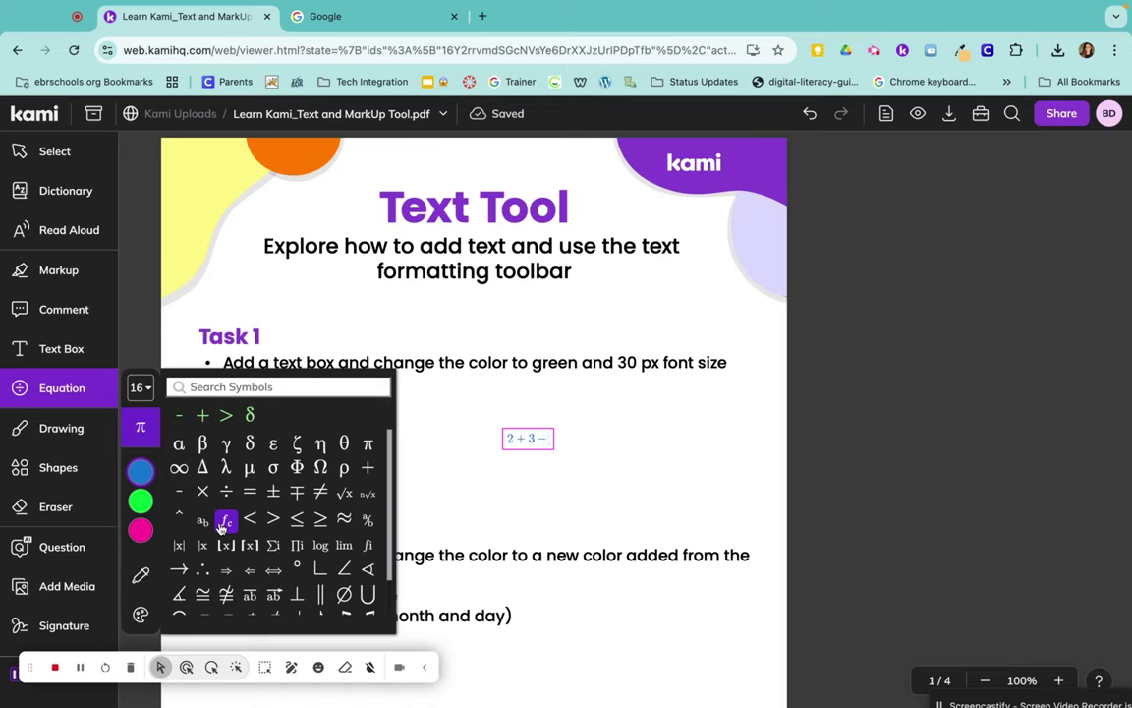
pyautogui.write('1')
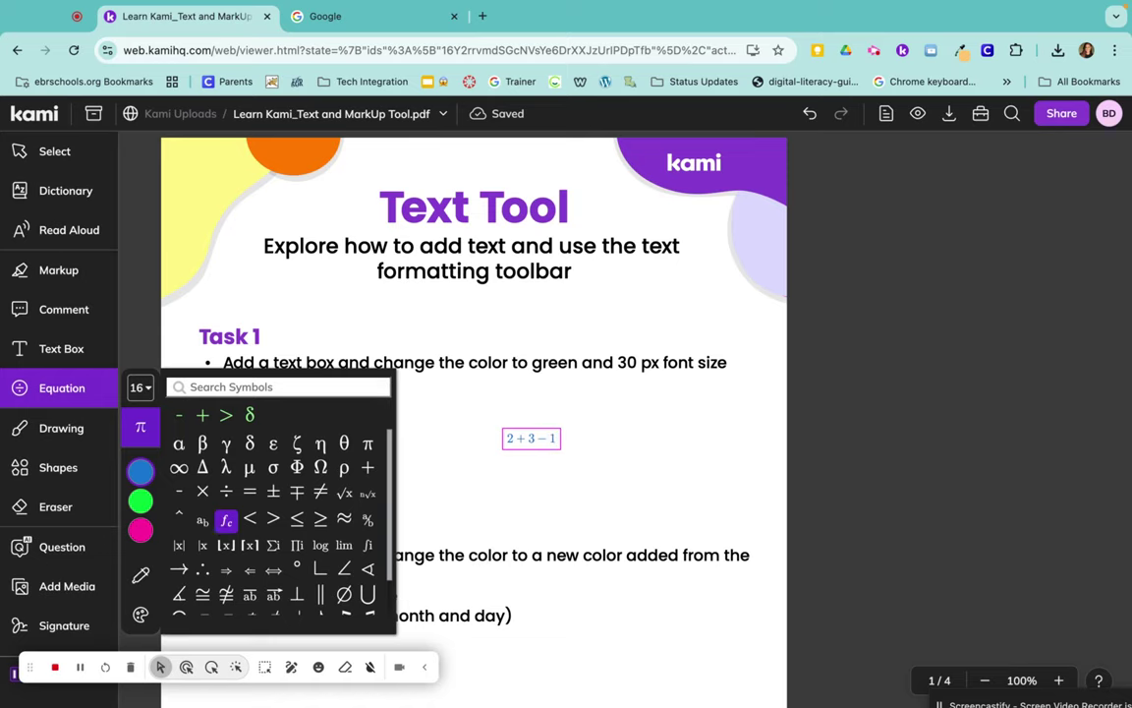
# Step: Append the symbols μ, ε, γ, Φ, ≠, product and summation to the equation
pyautogui.click(250, 468)
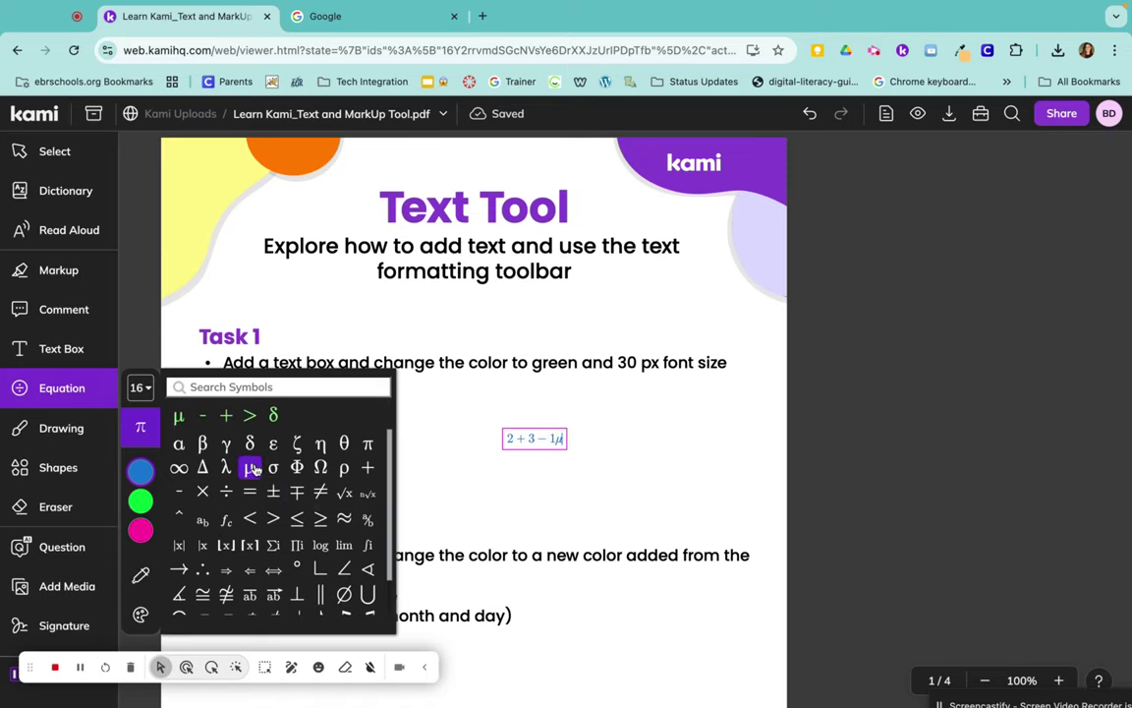
pyautogui.click(272, 445)
pyautogui.click(226, 444)
pyautogui.click(297, 468)
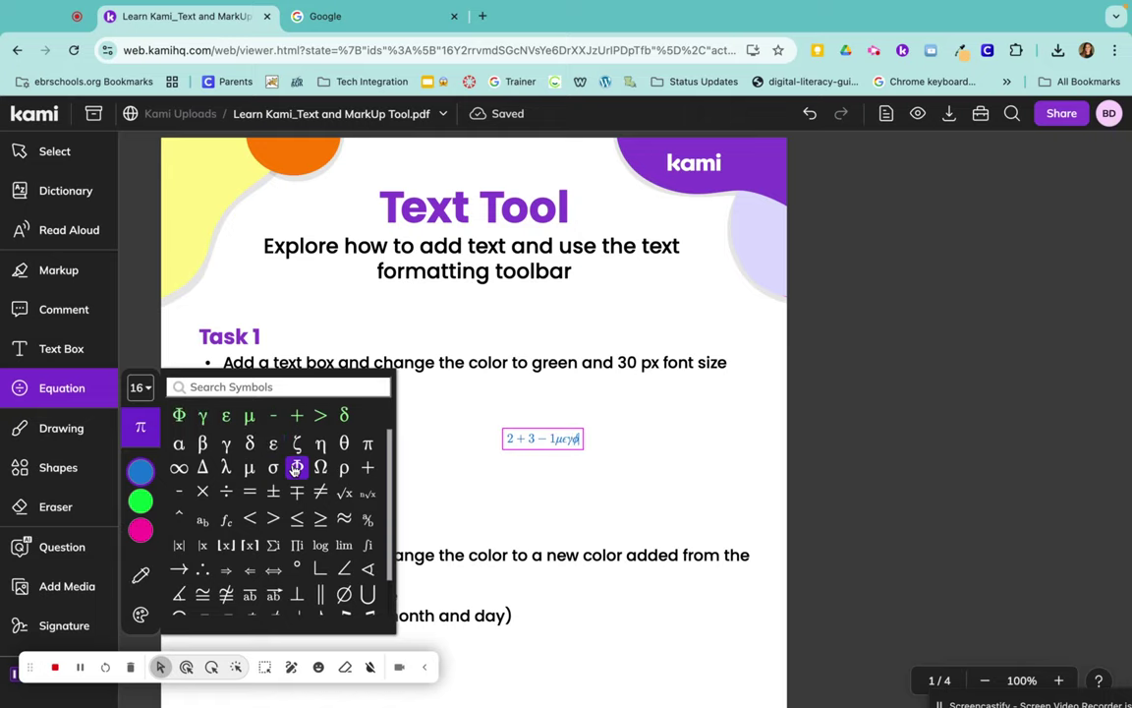
pyautogui.click(319, 491)
pyautogui.click(297, 545)
pyautogui.click(272, 544)
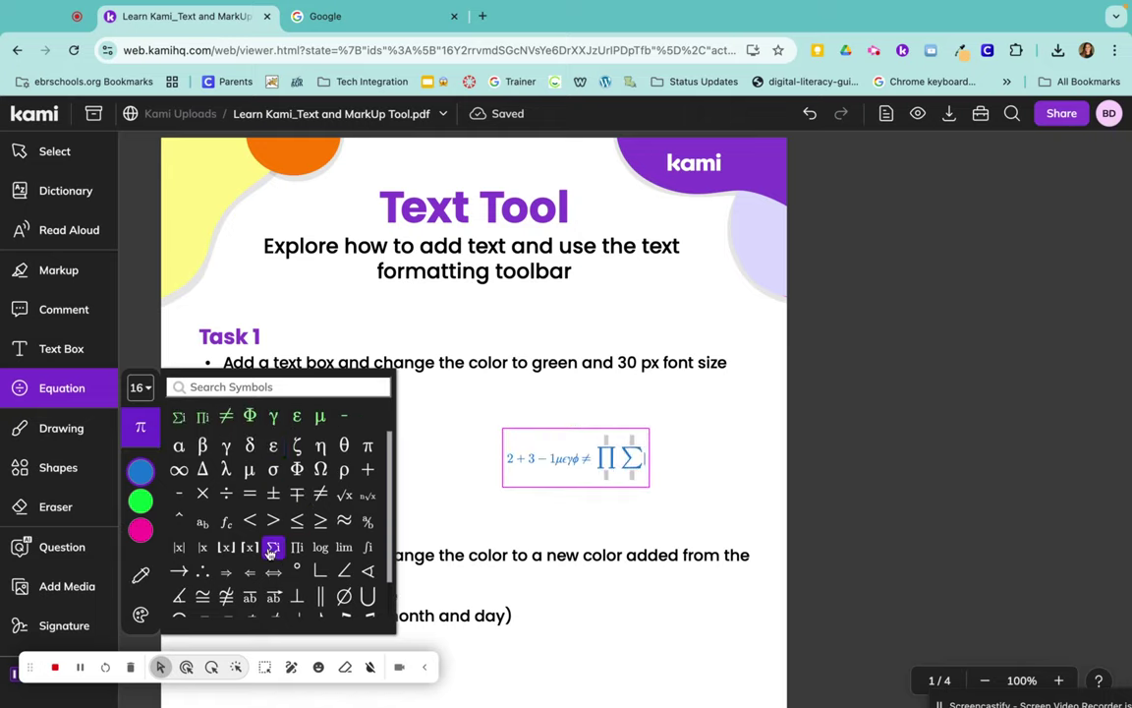
# Step: Append the four music note symbols to the equation and finish editing it
pyautogui.scroll(-1, 270, 551)
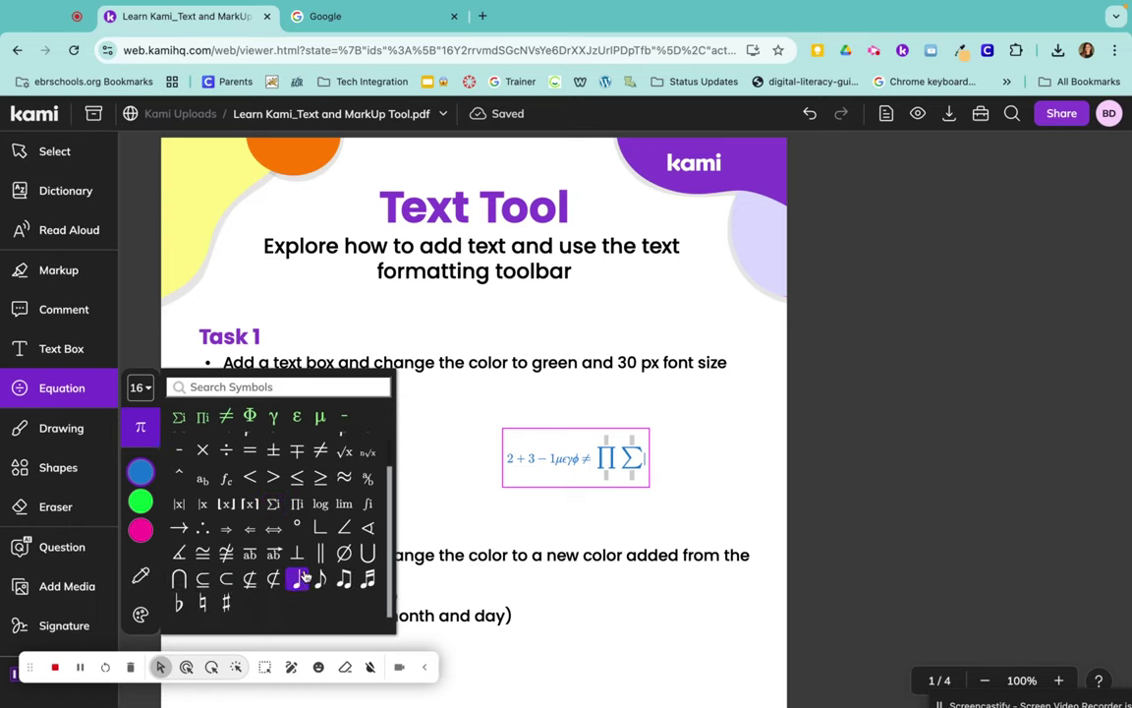
pyautogui.click(304, 580)
pyautogui.click(321, 580)
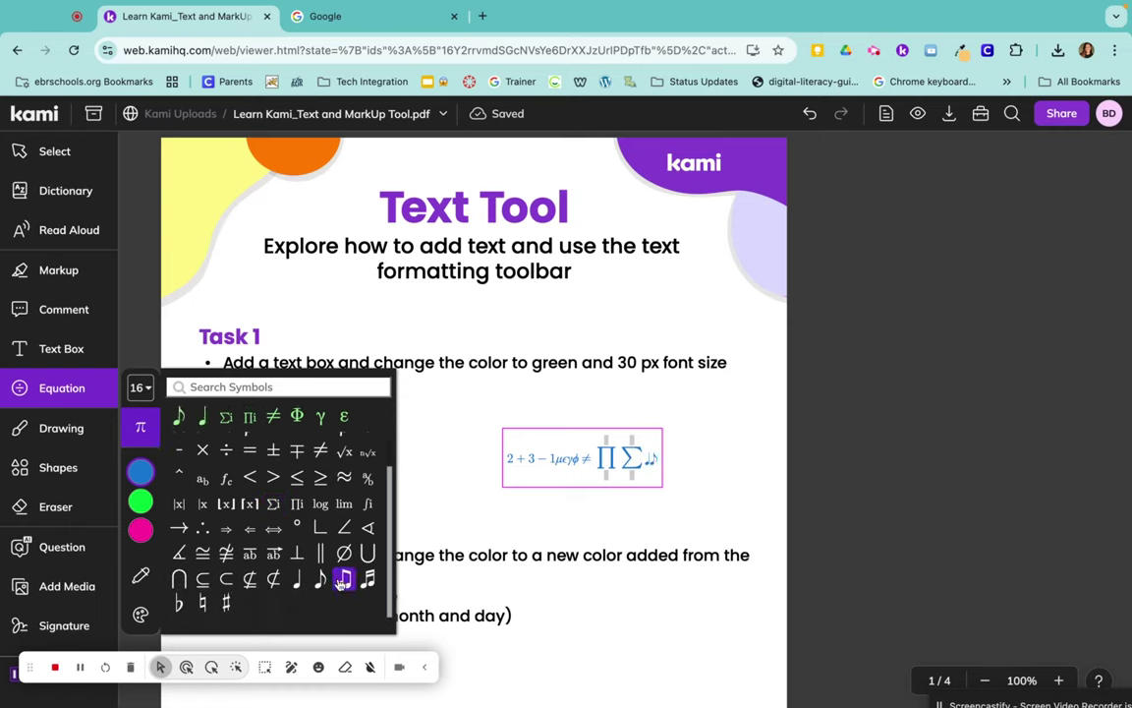
pyautogui.click(345, 580)
pyautogui.click(365, 581)
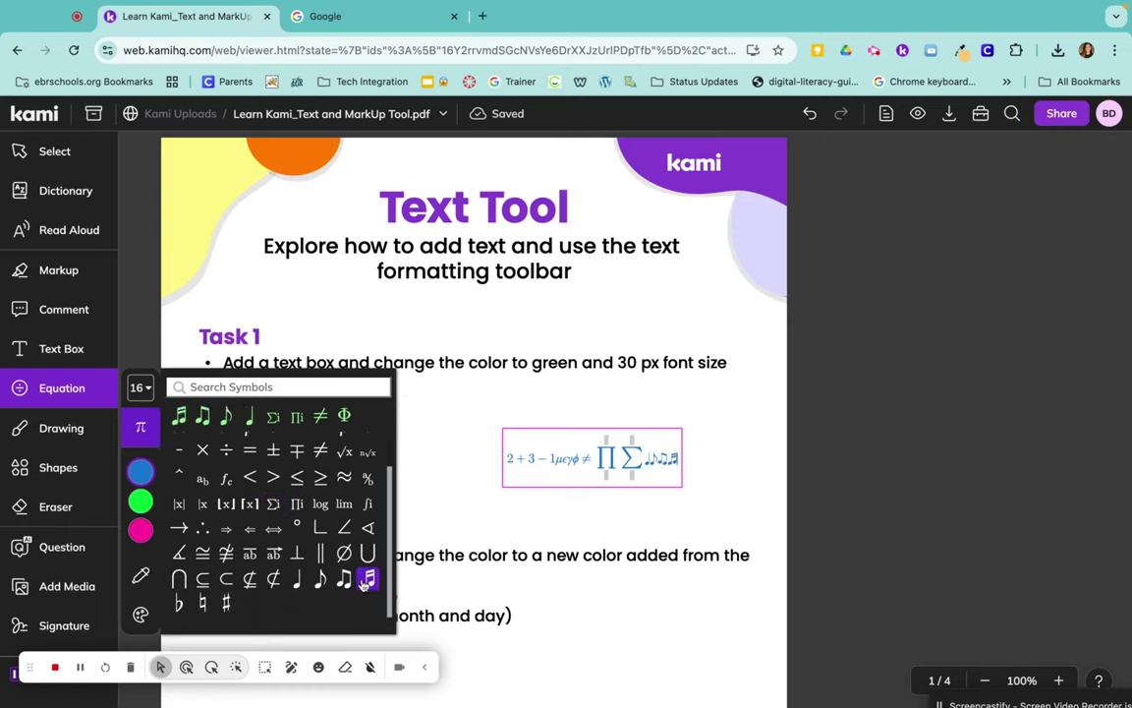
pyautogui.click(481, 393)
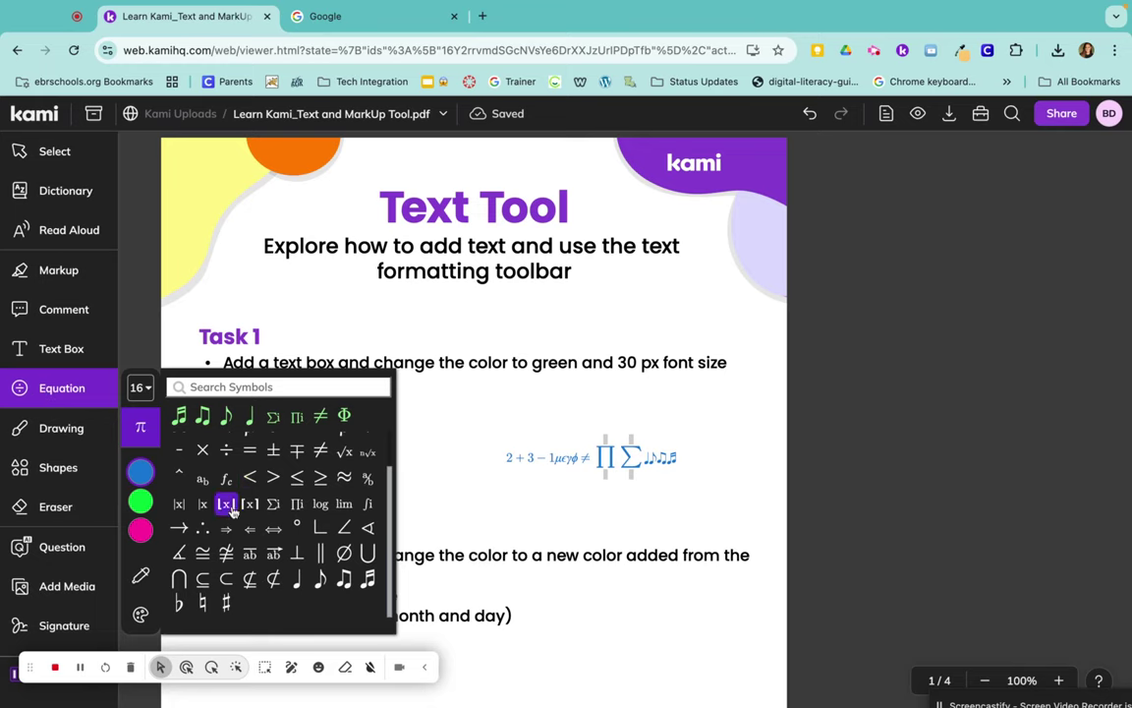
# Step: Close the equation symbol palette and delete the equation from the blank area below Task 1
pyautogui.click(61, 391)
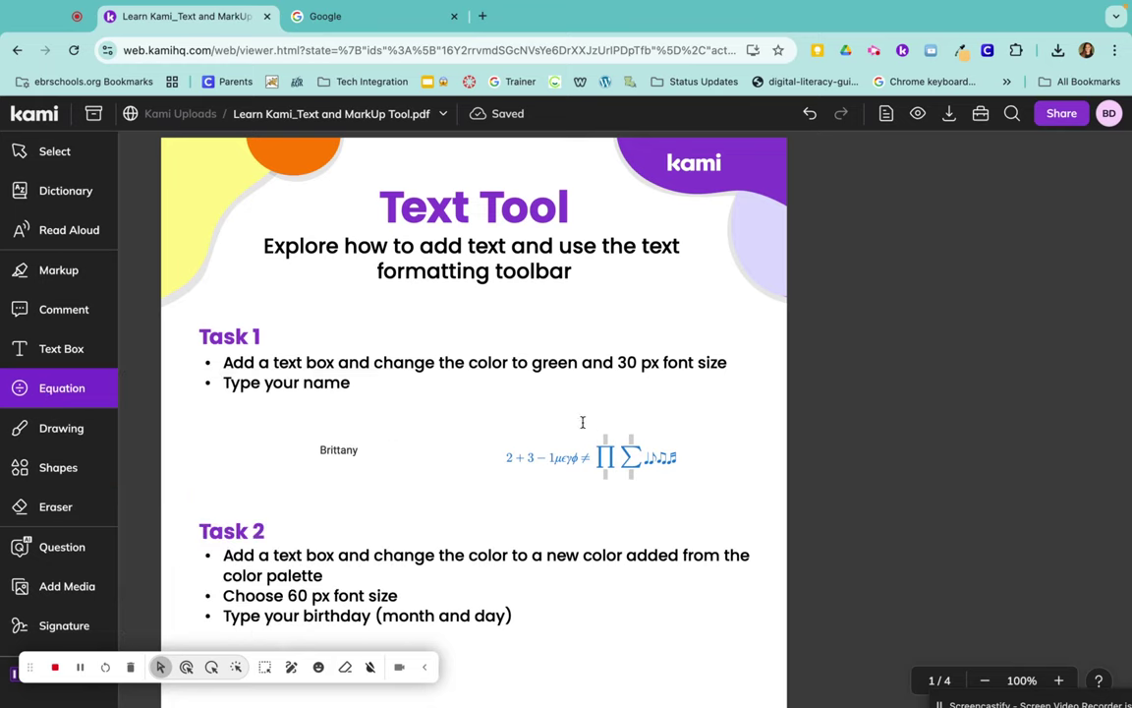
pyautogui.click(551, 455)
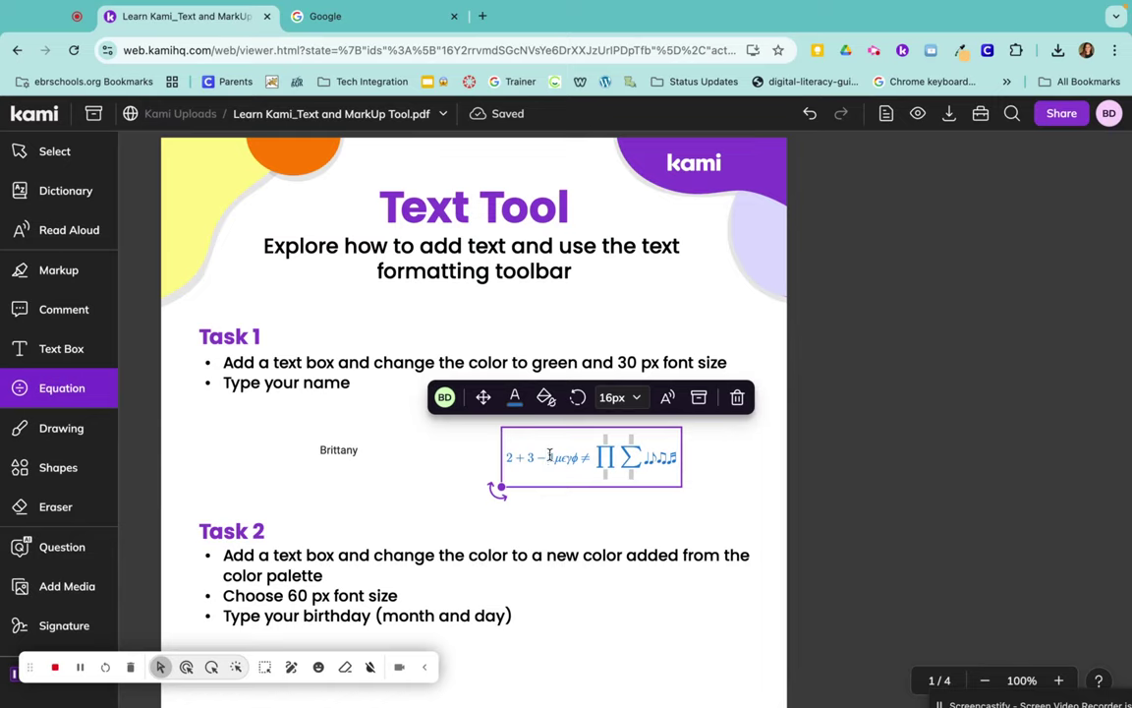
pyautogui.click(637, 426)
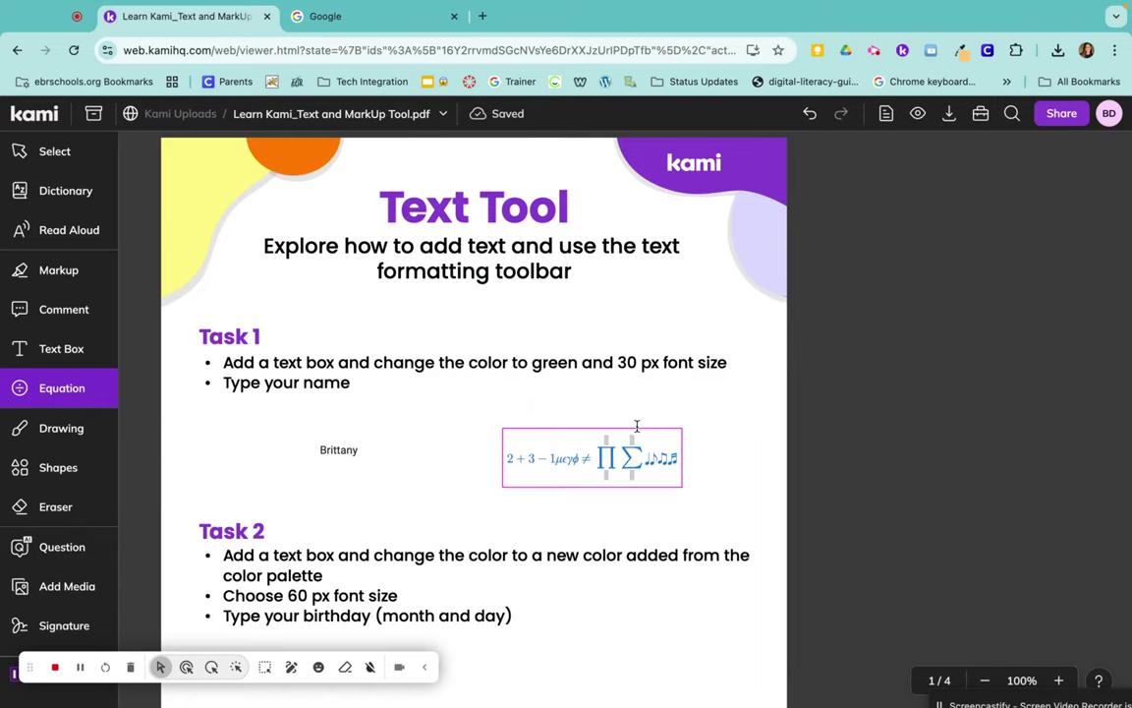
pyautogui.click(506, 480)
pyautogui.click(739, 400)
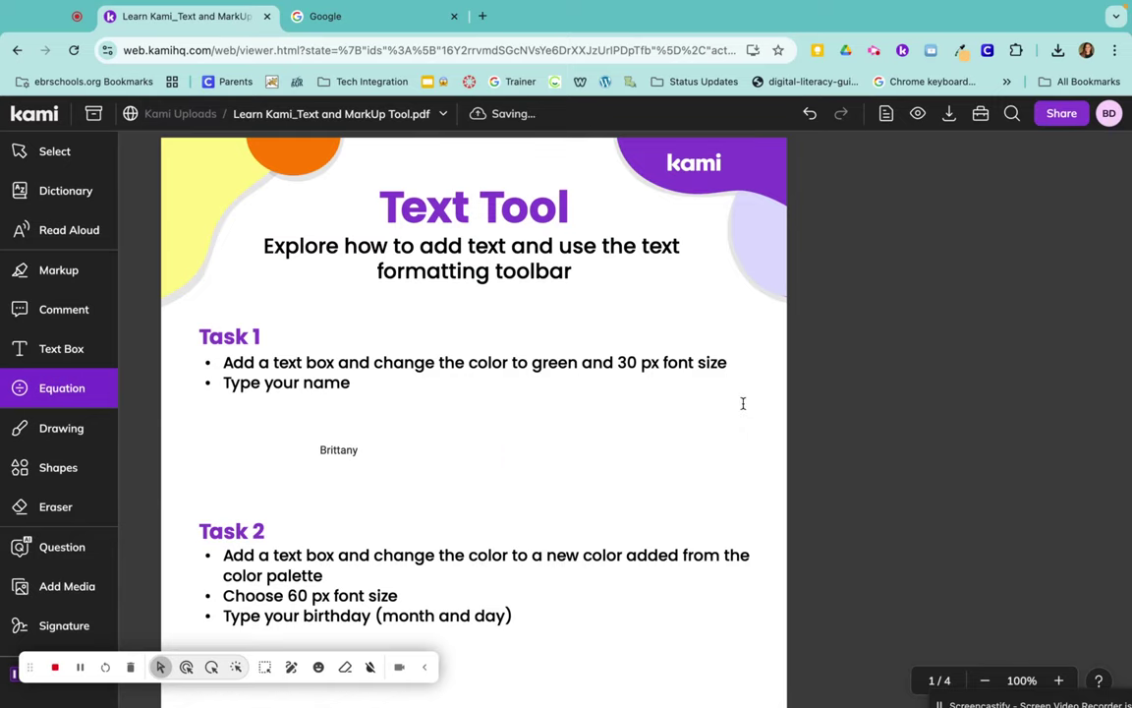
# Step: Switch to the Drawing tool and set its line thickness to 1
pyautogui.click(61, 433)
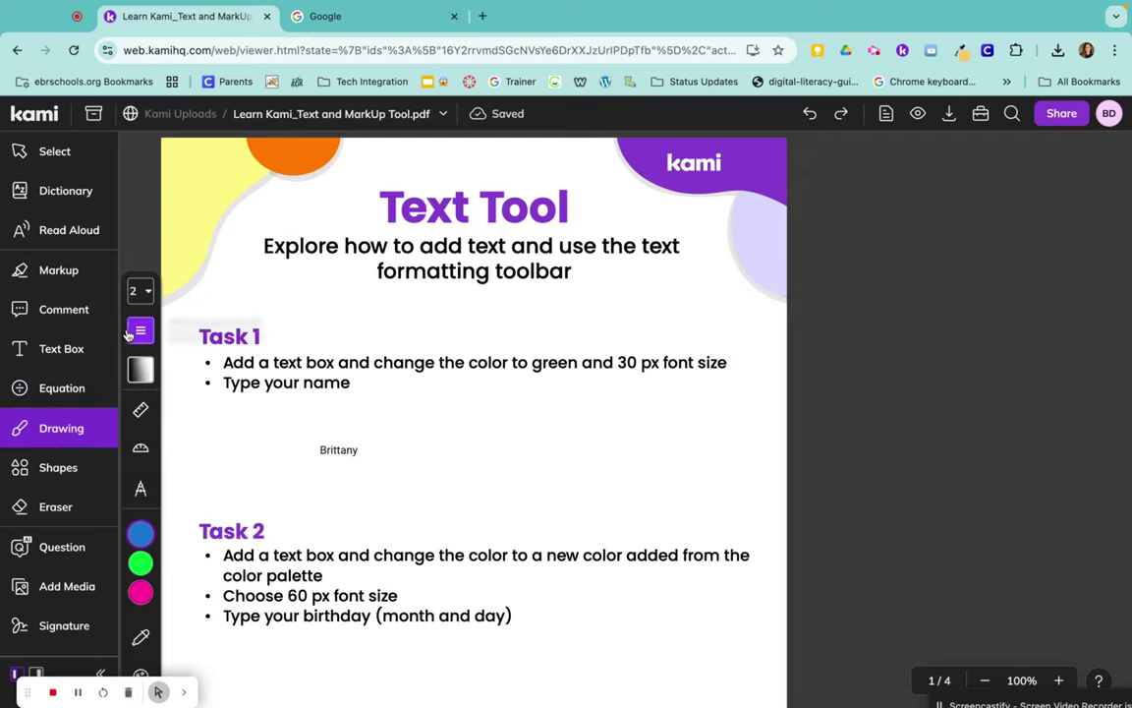
pyautogui.click(142, 297)
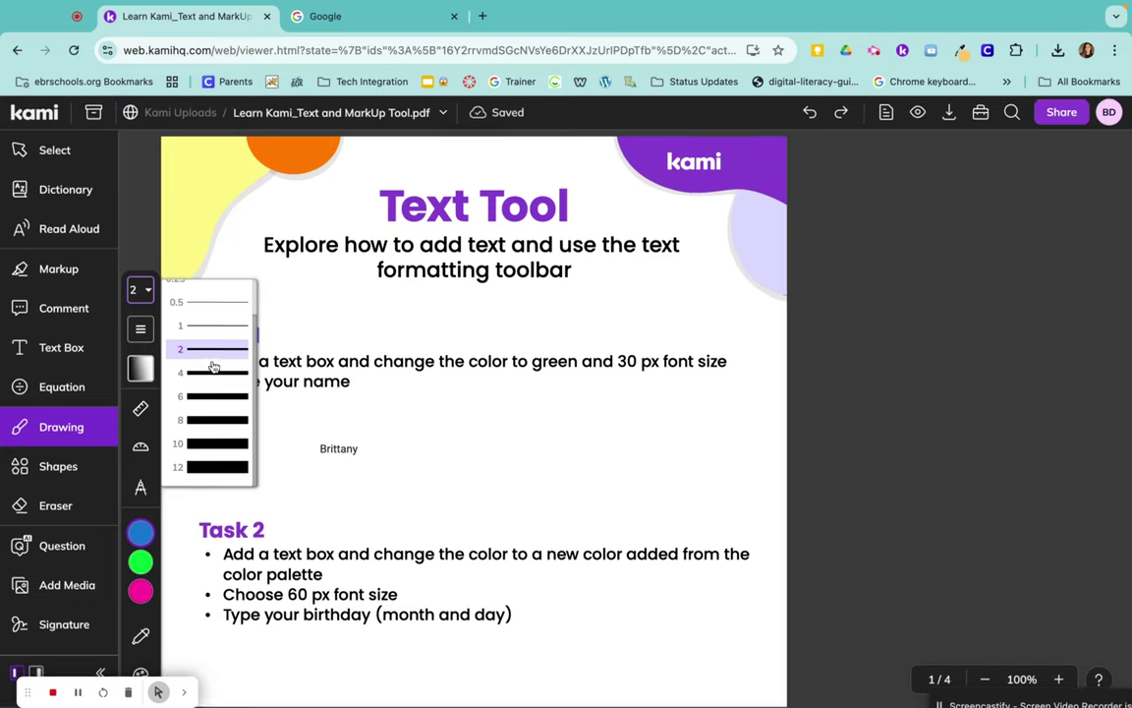
pyautogui.scroll(-1, 218, 475)
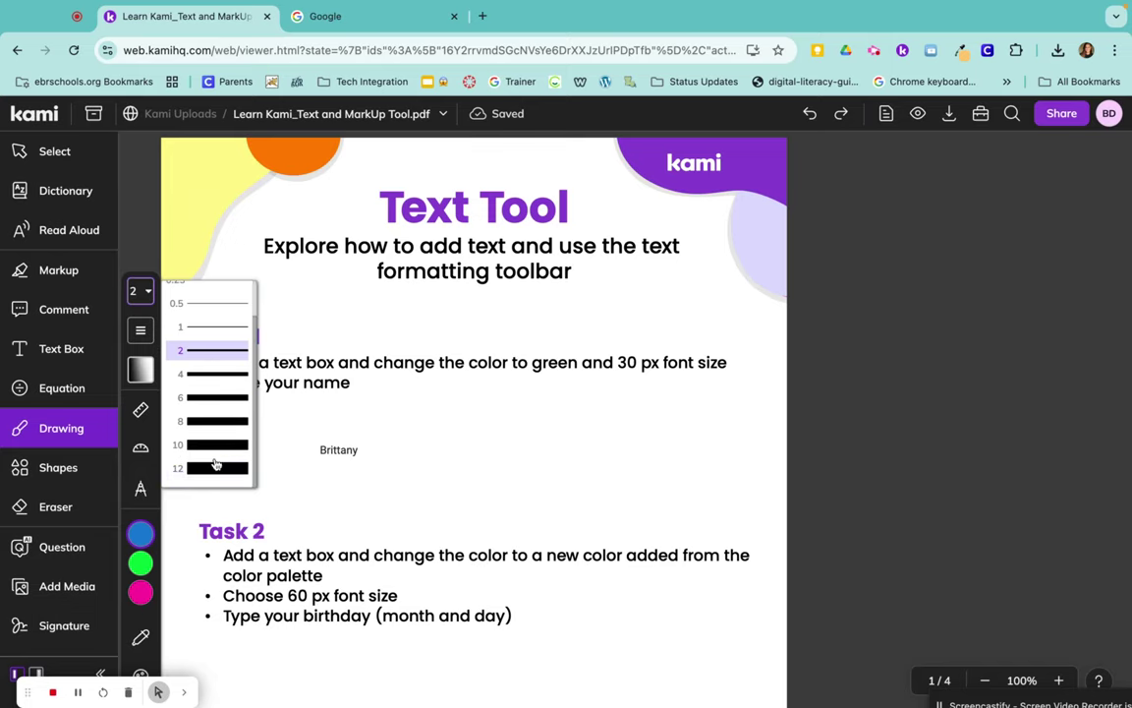
pyautogui.click(214, 327)
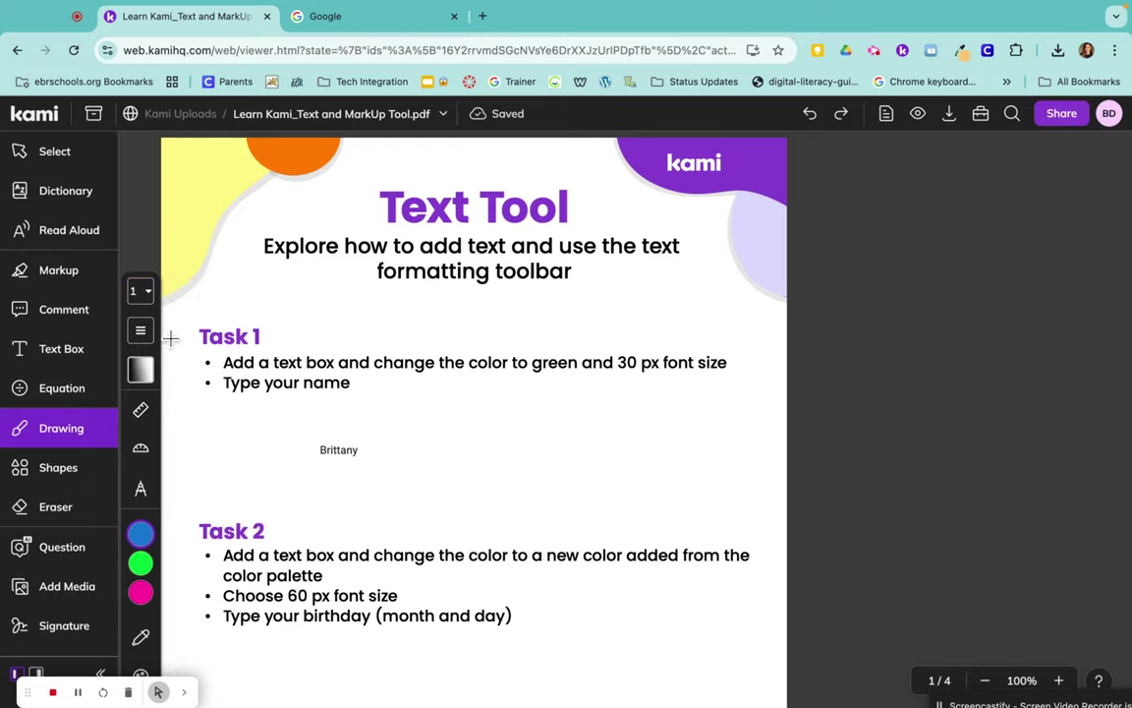
# Step: Set the drawing line style to solid and adjust the line opacity
pyautogui.click(141, 335)
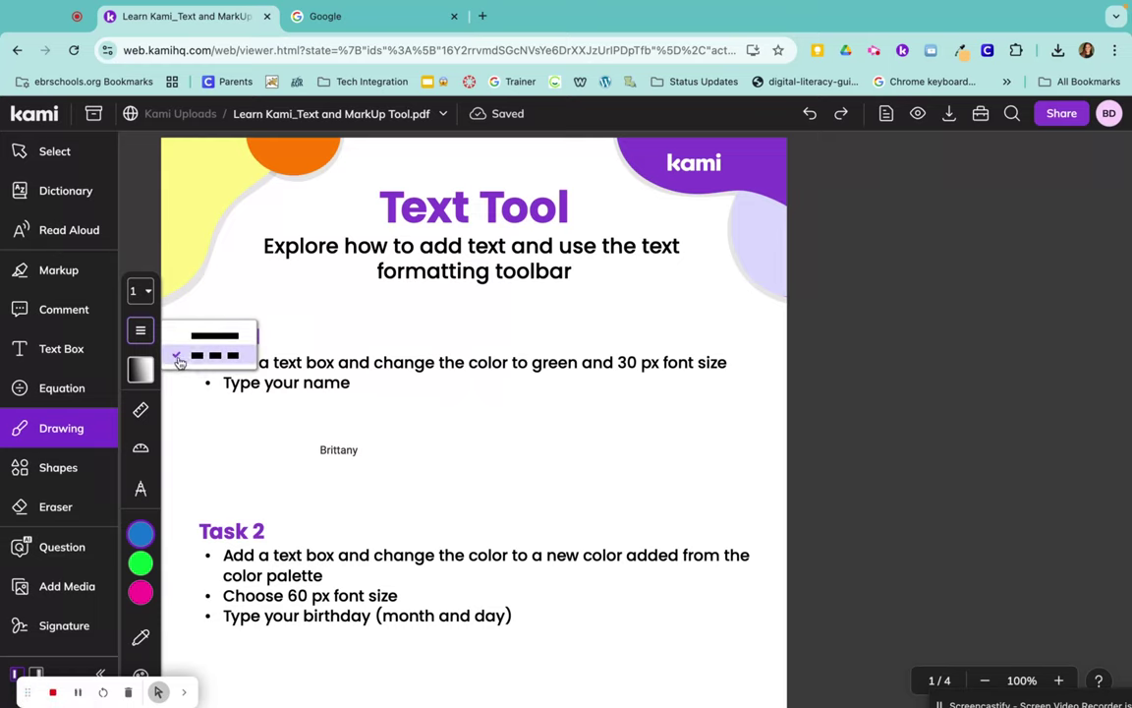
pyautogui.click(215, 337)
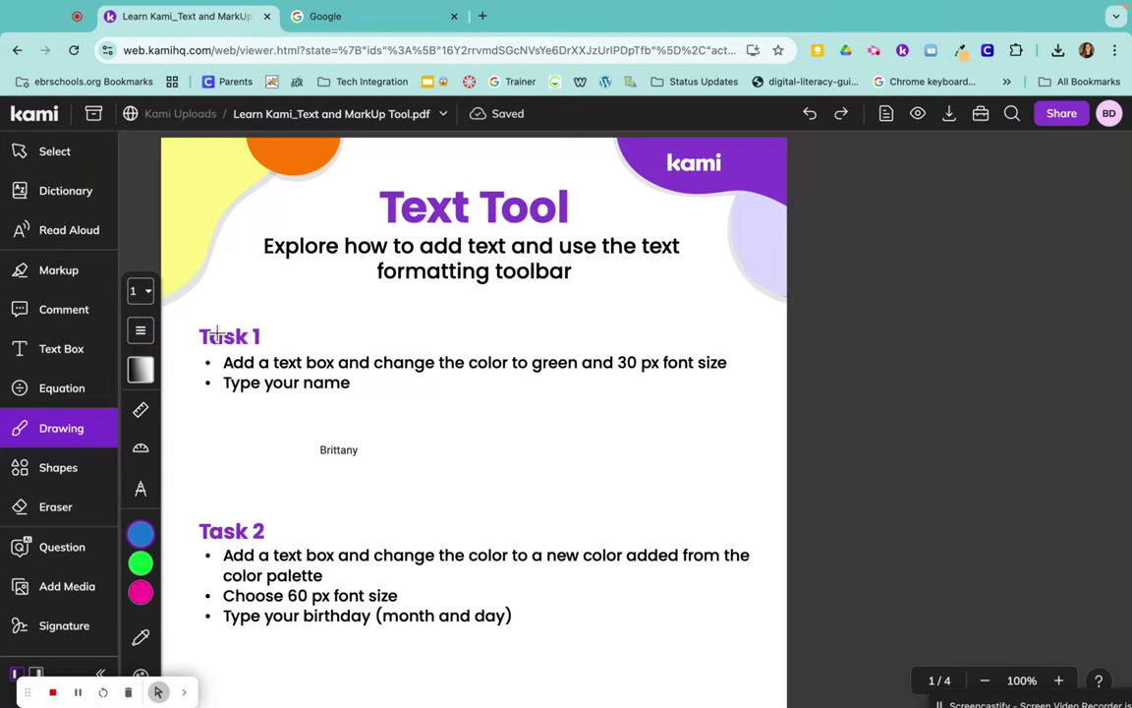
pyautogui.click(154, 368)
pyautogui.moveTo(180, 392); pyautogui.dragTo(184, 433)
pyautogui.click(150, 368)
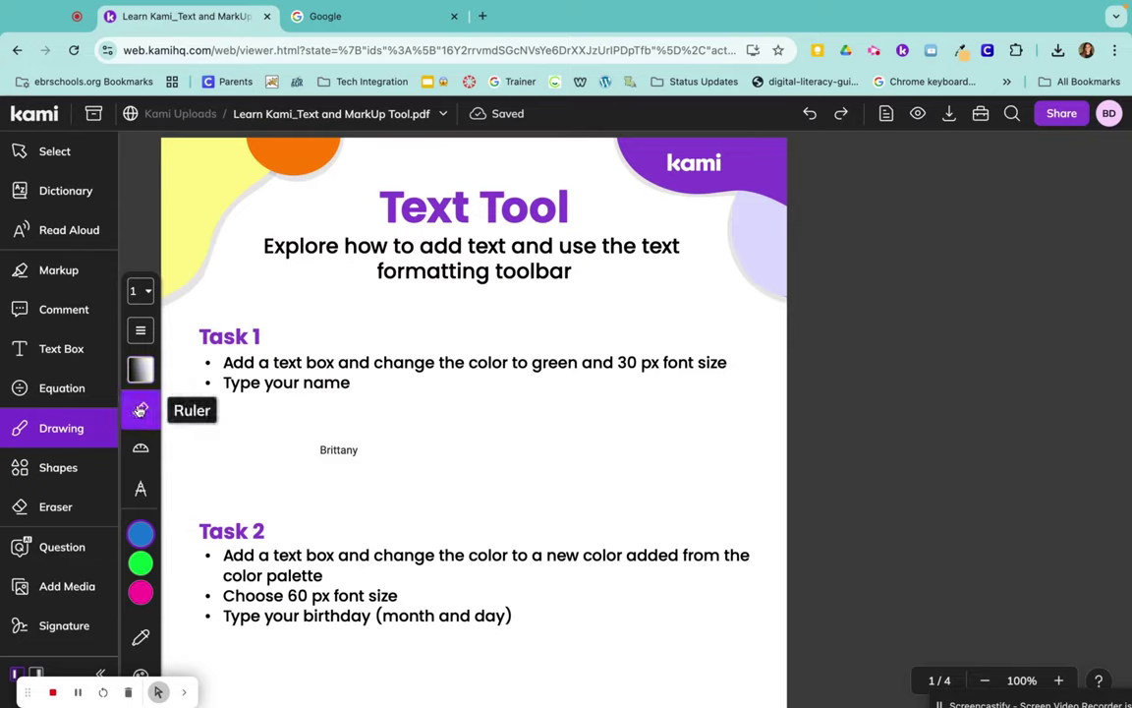
# Step: Draw a straight horizontal line about 10.5 cm long beside the typed name using the Ruler, and put the ruler away
pyautogui.click(140, 410)
pyautogui.moveTo(322, 372)
pyautogui.mouseDown()
pyautogui.moveTo(427, 448)
pyautogui.moveTo(681, 449)
pyautogui.moveTo(659, 513)
pyautogui.mouseUp()
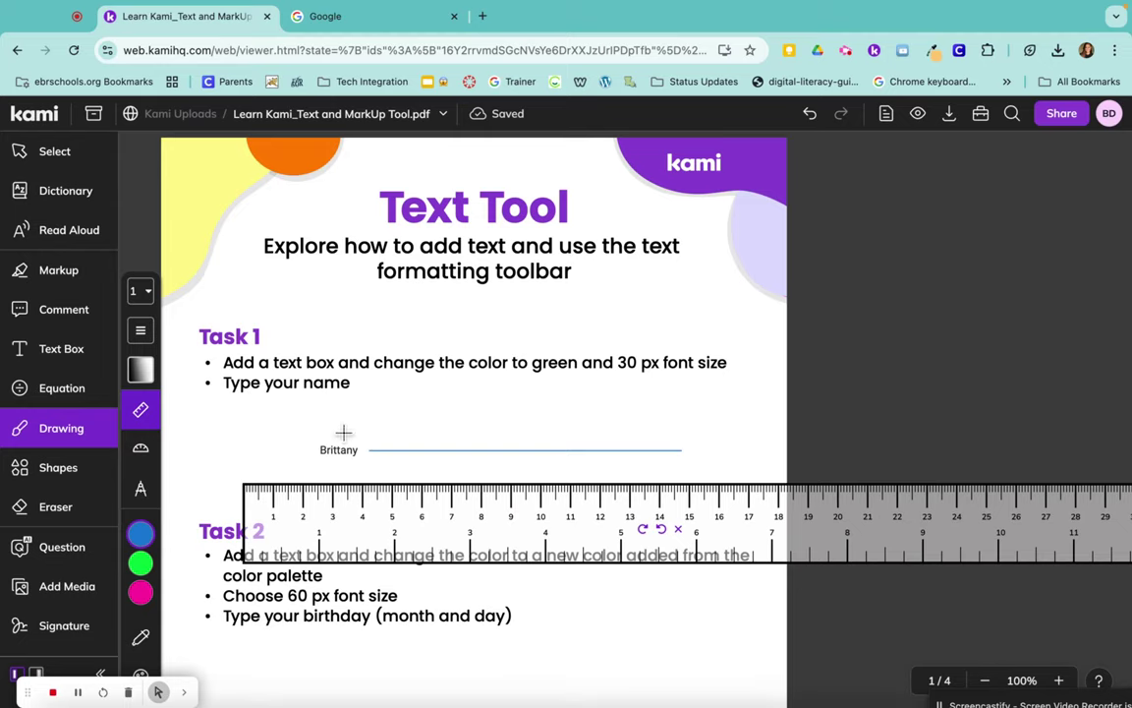
pyautogui.click(138, 410)
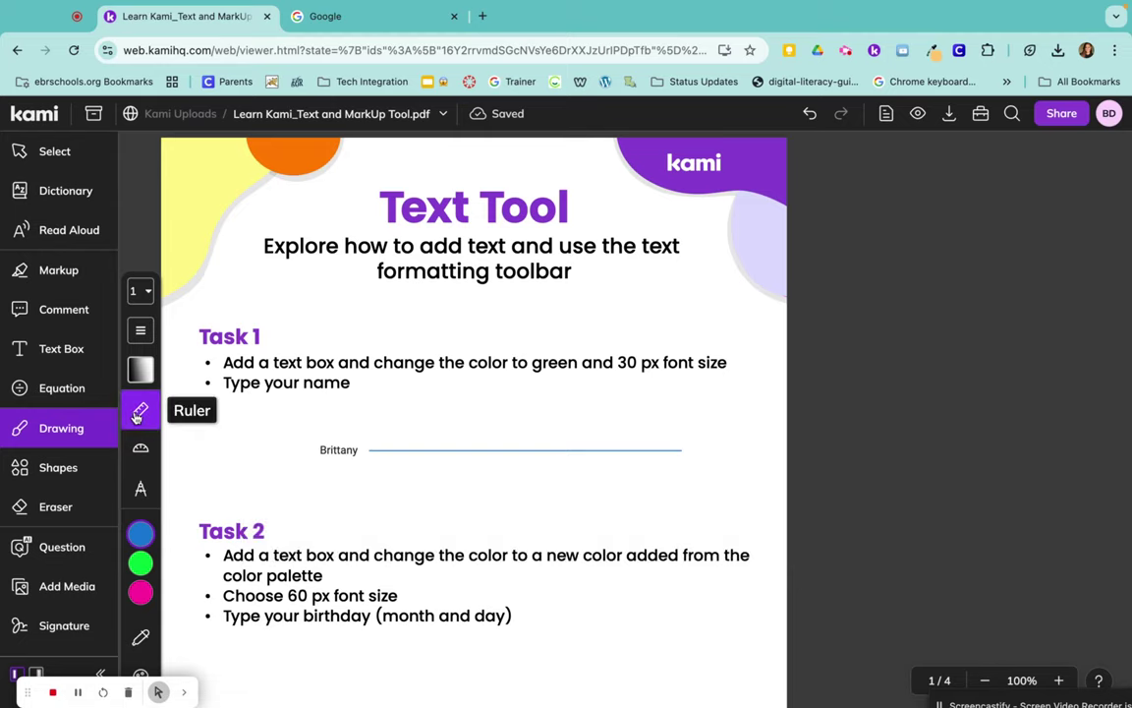
# Step: Show the half-circle Protractor on the page and move it up toward the page title
pyautogui.click(141, 447)
pyautogui.click(142, 450)
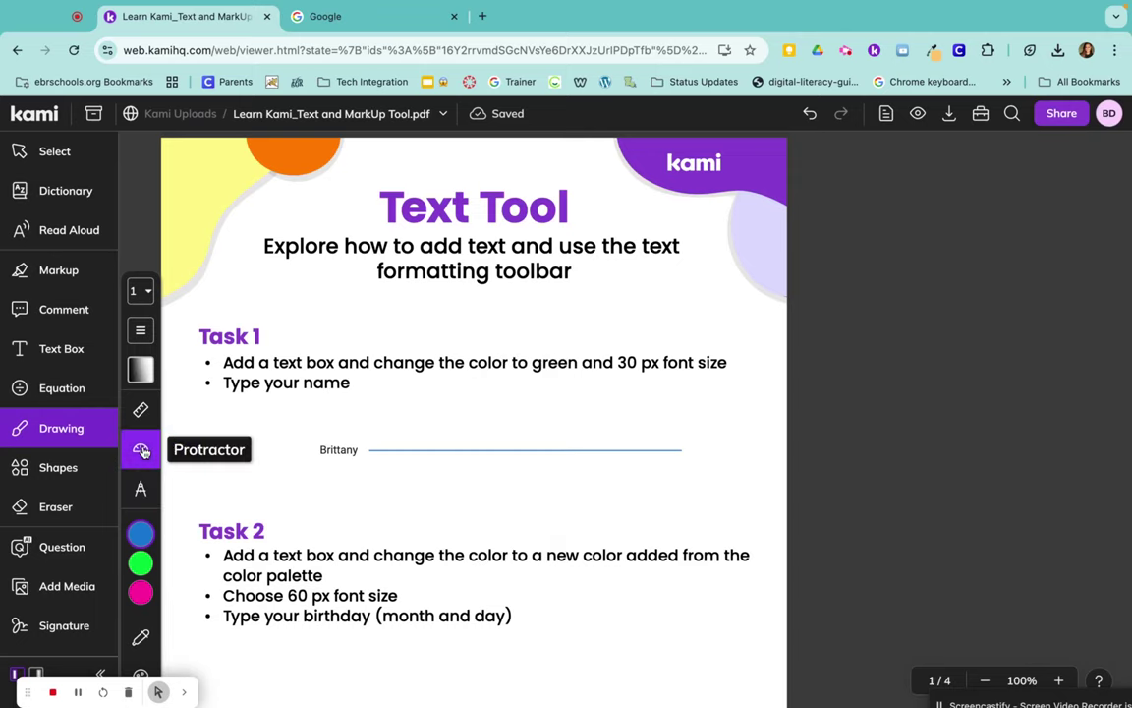
pyautogui.click(142, 450)
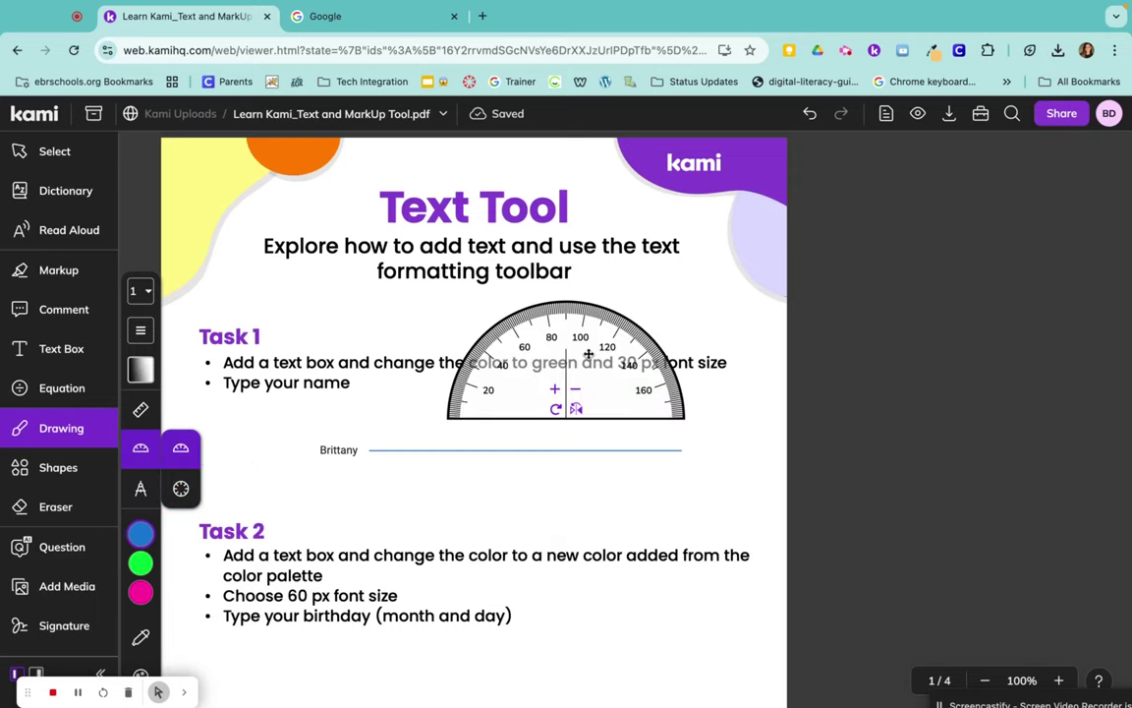
pyautogui.moveTo(588, 354); pyautogui.dragTo(597, 279)
# Step: Draw a full circle with the Compass at a radius of about 1.27" over the line below Task 1, and put the compass away
pyautogui.click(143, 488)
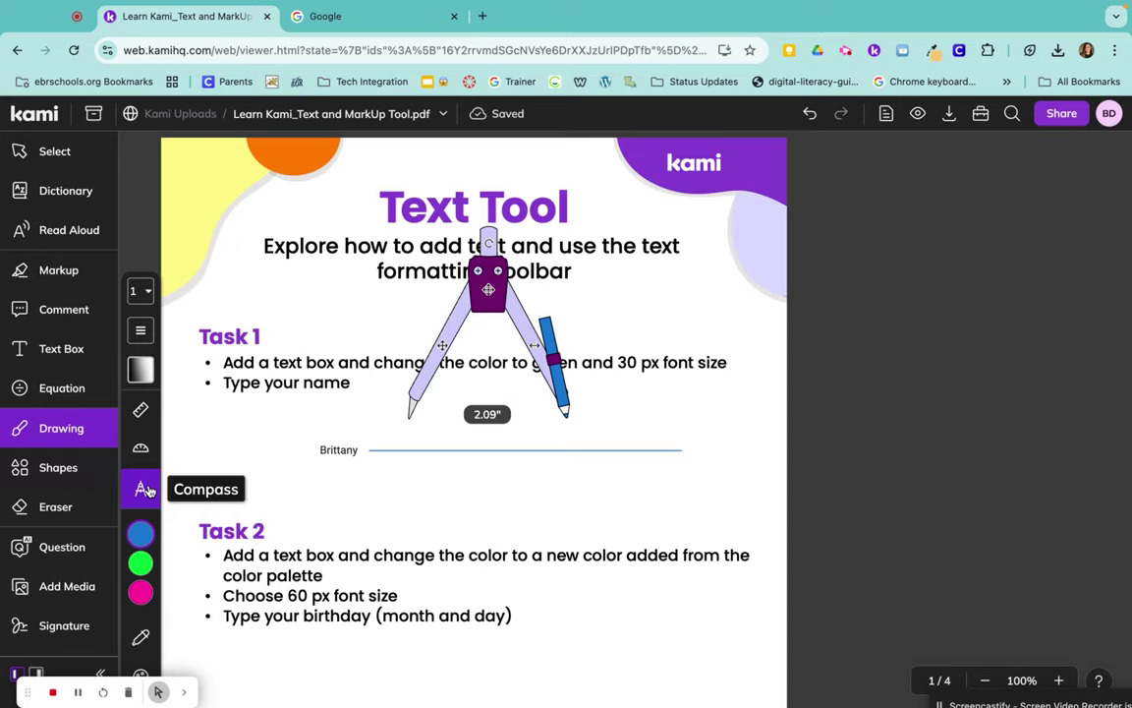
pyautogui.moveTo(497, 273); pyautogui.dragTo(595, 325)
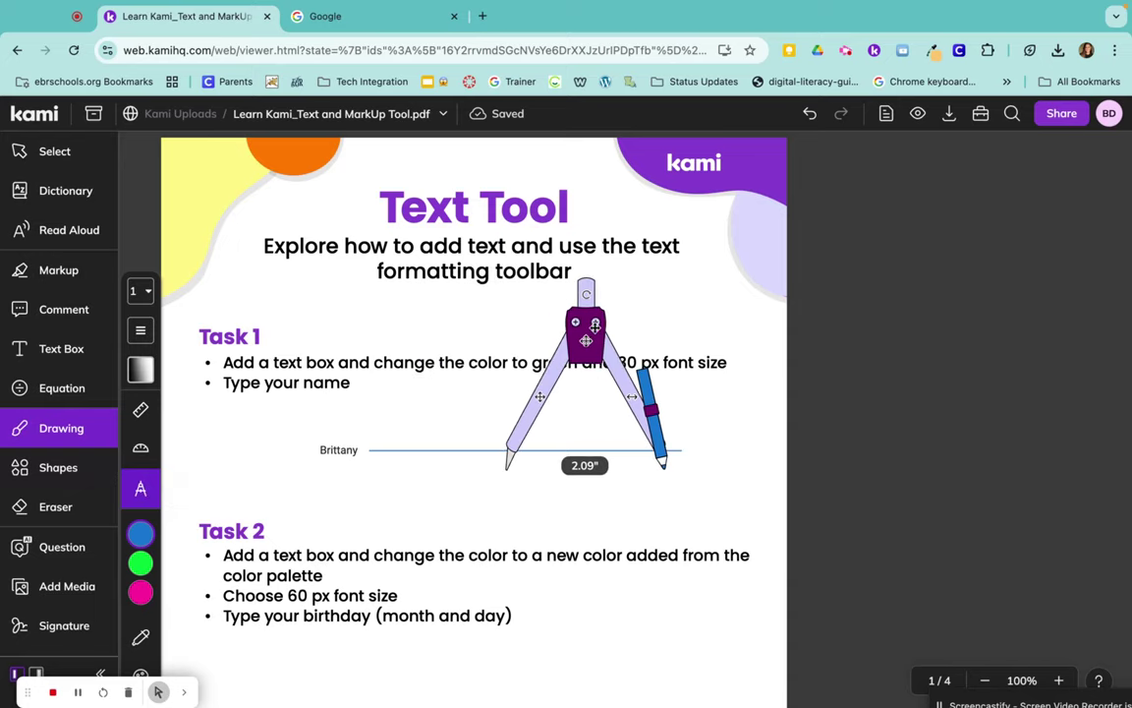
pyautogui.moveTo(538, 397); pyautogui.dragTo(555, 402)
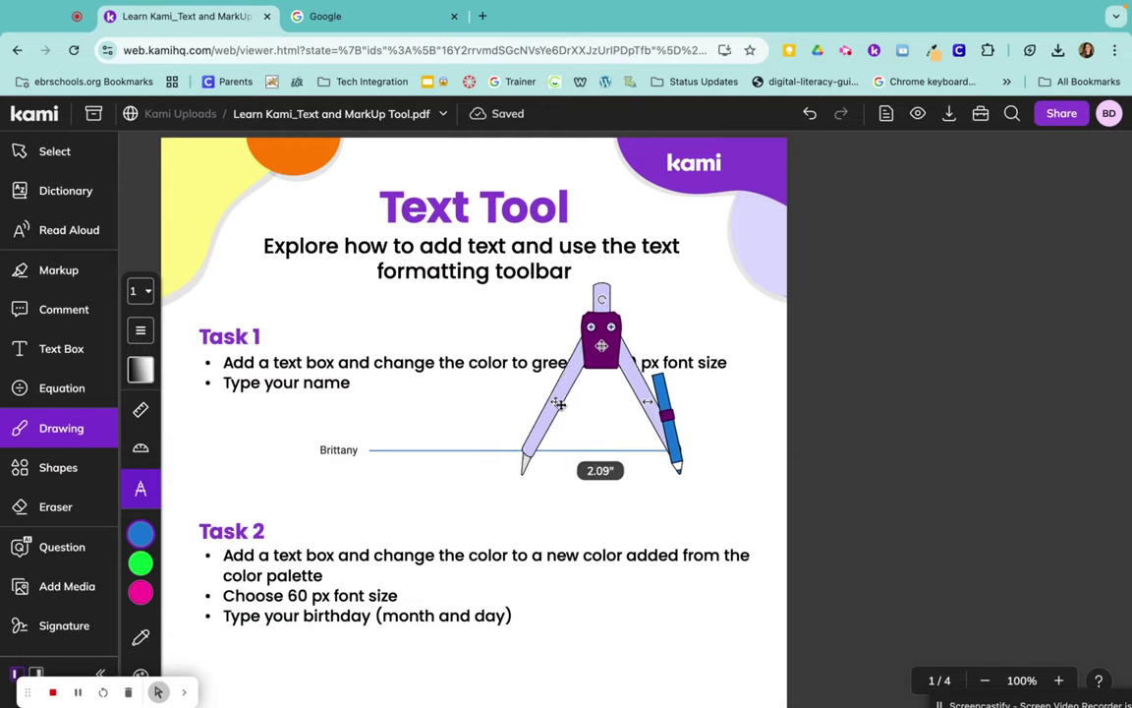
pyautogui.moveTo(647, 402)
pyautogui.mouseDown()
pyautogui.moveTo(672, 393)
pyautogui.moveTo(616, 414)
pyautogui.moveTo(628, 459)
pyautogui.moveTo(590, 551)
pyautogui.moveTo(423, 506)
pyautogui.moveTo(629, 410)
pyautogui.moveTo(643, 463)
pyautogui.mouseUp()
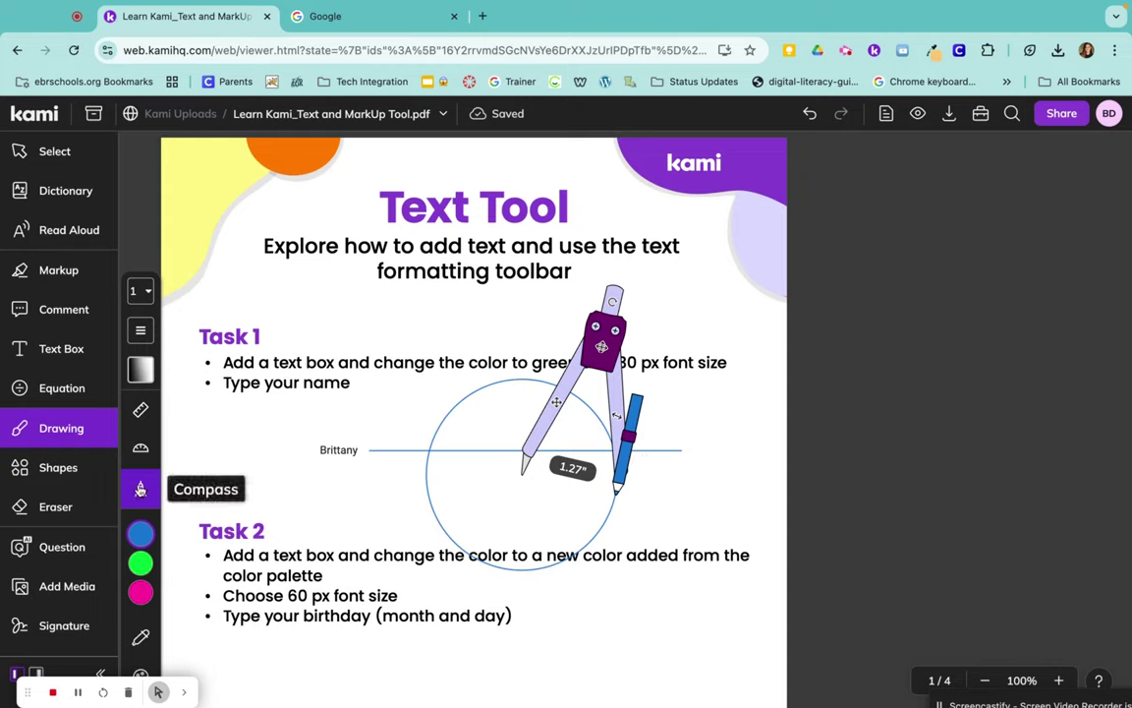
pyautogui.click(141, 488)
pyautogui.moveTo(140, 562)
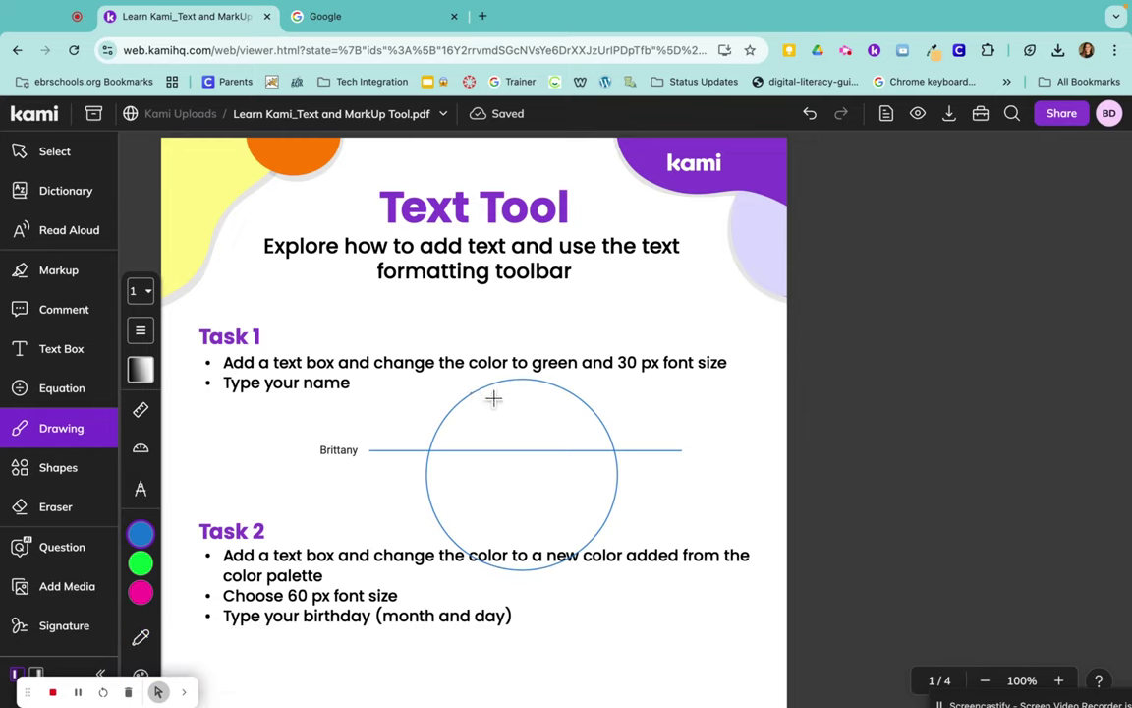
pyautogui.click(555, 413)
# Step: Select the drawn circle, recolor it pink and set its line thickness to 8px
pyautogui.click(49, 154)
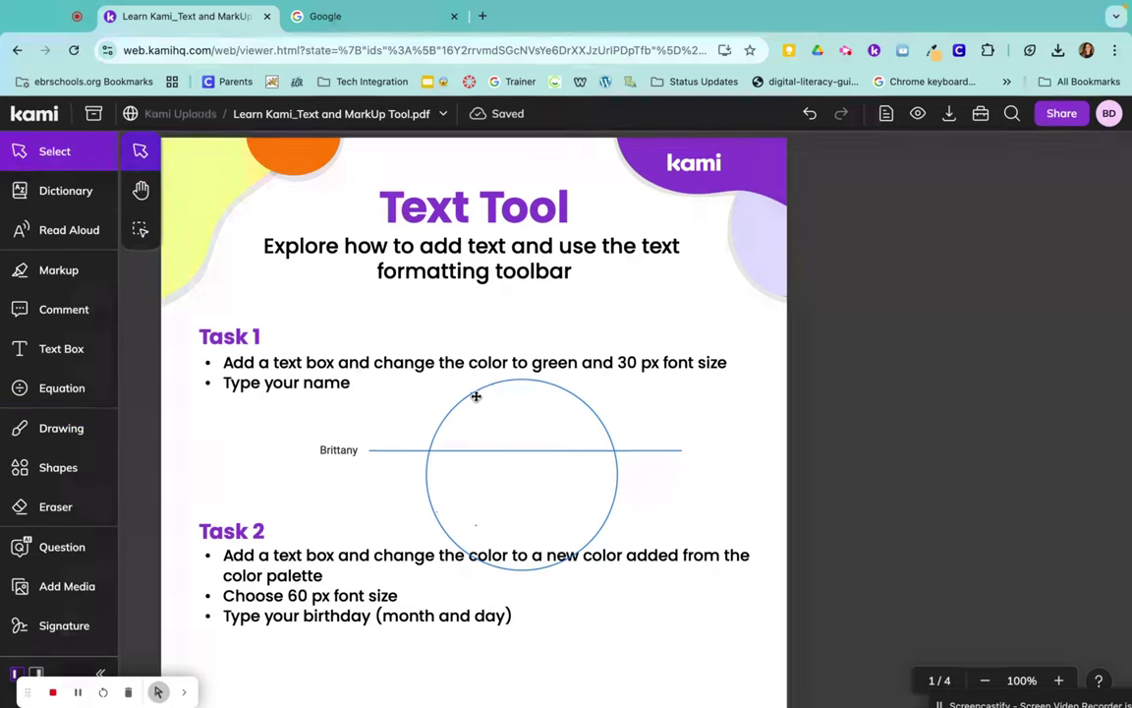
pyautogui.click(518, 382)
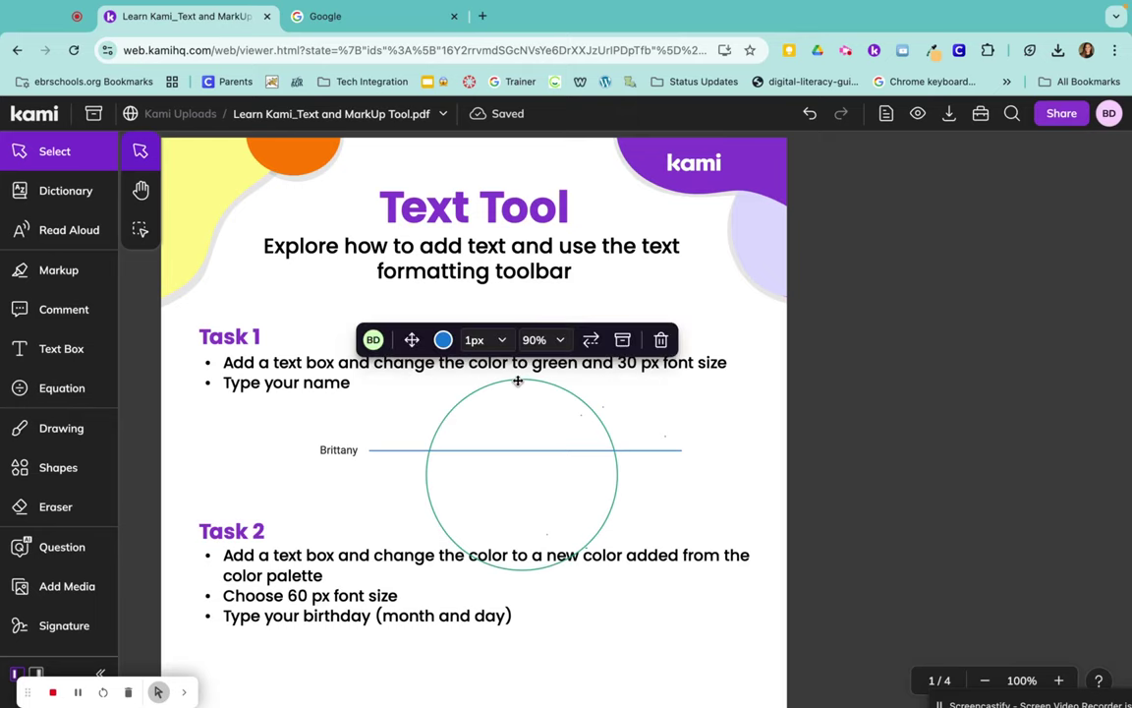
pyautogui.click(443, 339)
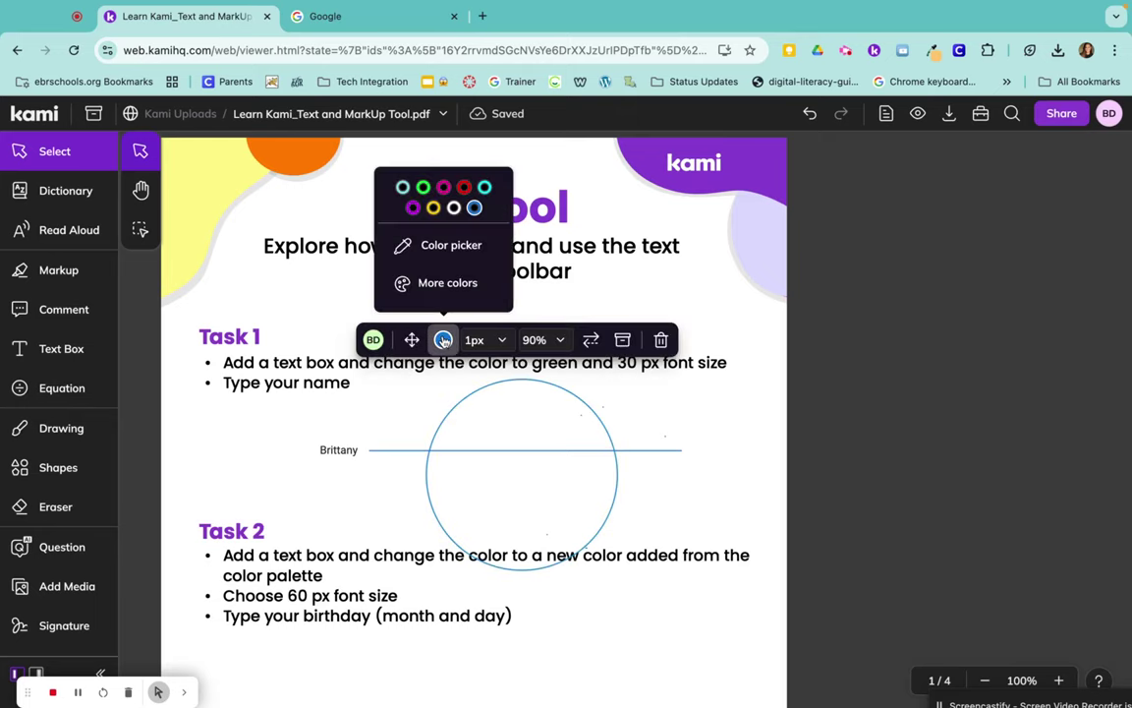
pyautogui.click(444, 188)
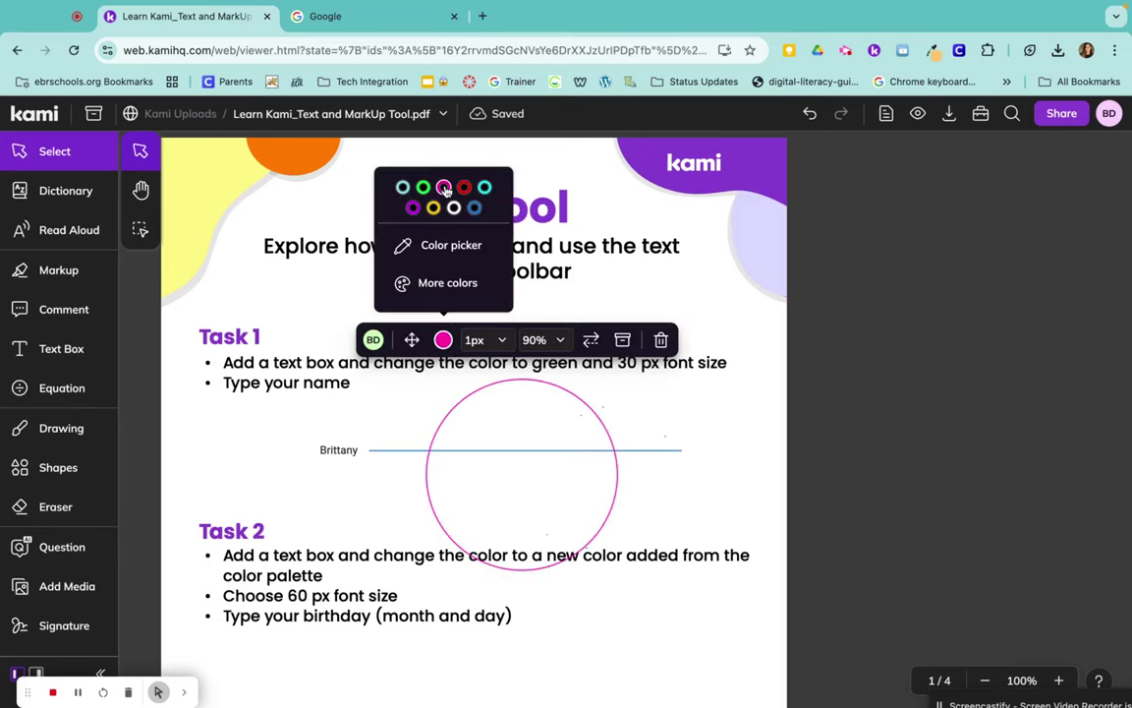
pyautogui.click(478, 340)
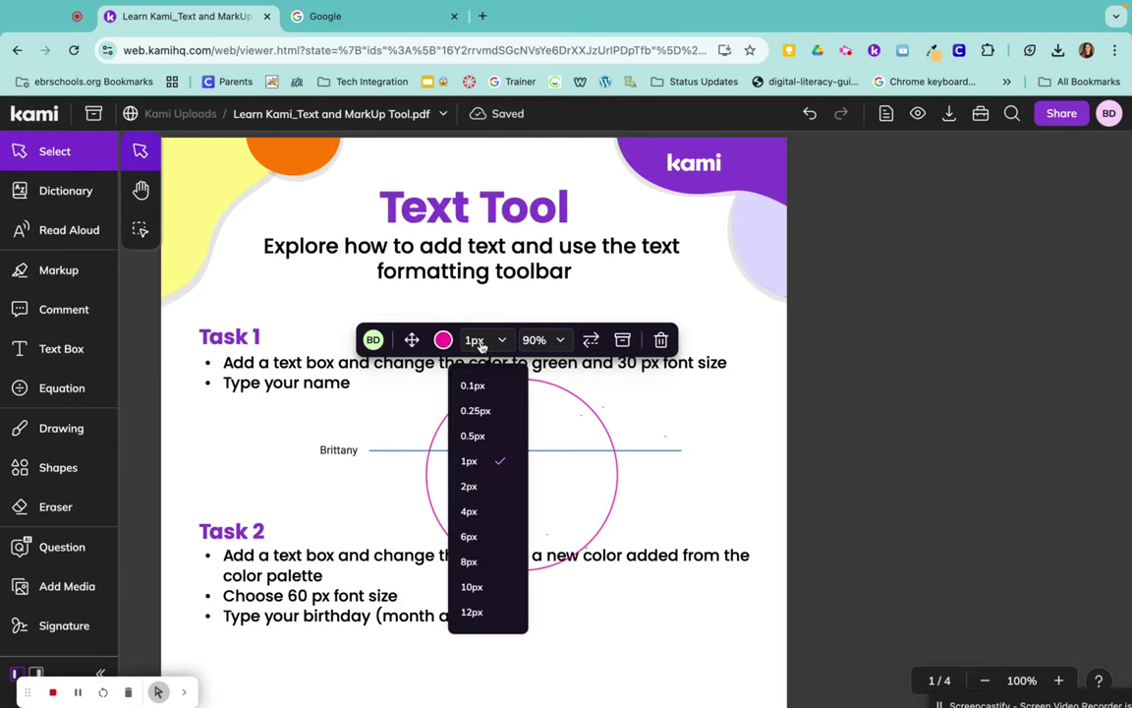
pyautogui.click(482, 561)
pyautogui.click(582, 296)
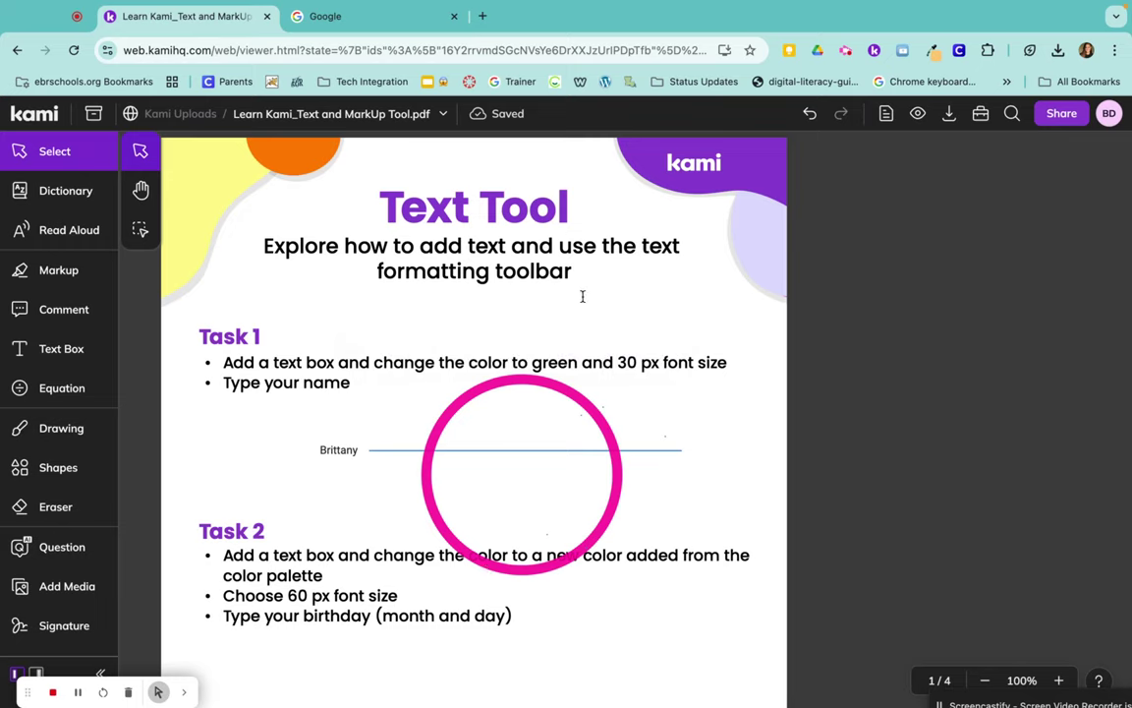
# Step: Set the circle's opacity to 30% and its line style to Dash
pyautogui.click(533, 366)
pyautogui.click(551, 340)
pyautogui.click(546, 433)
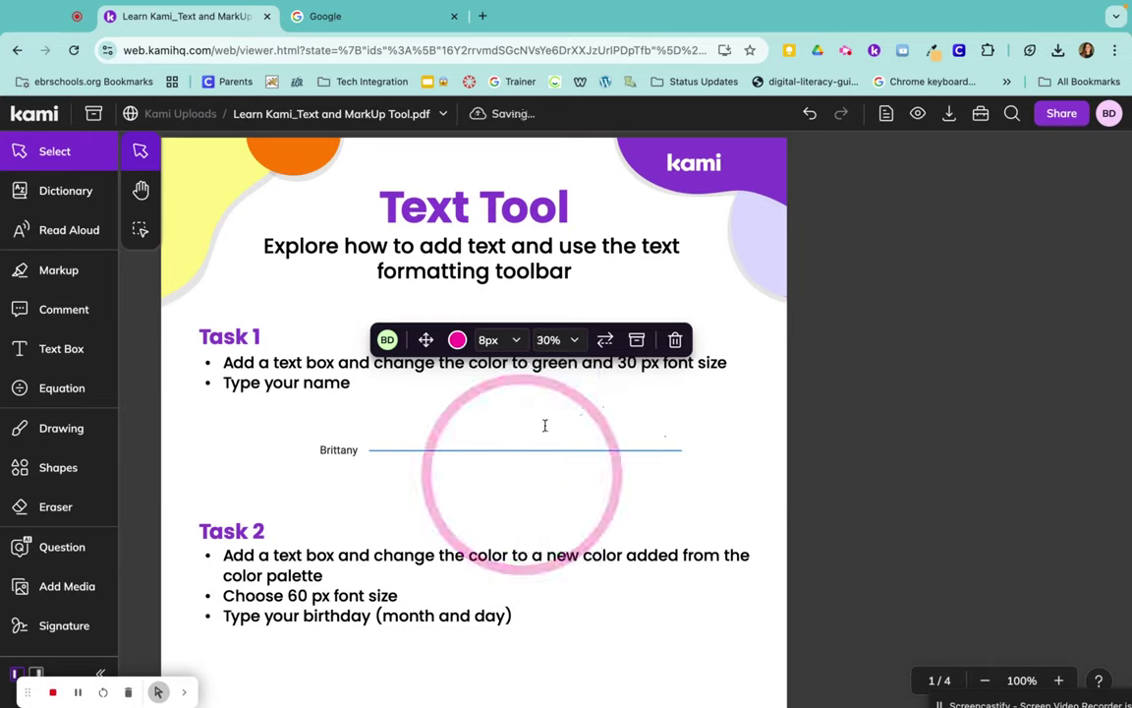
pyautogui.click(605, 341)
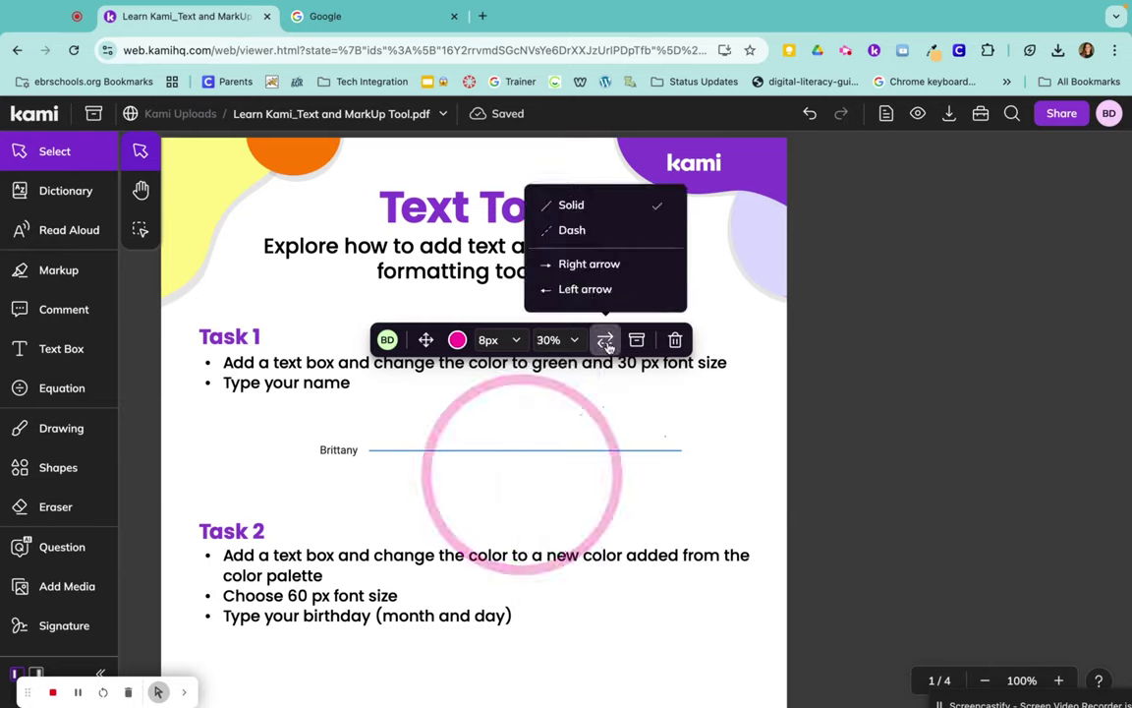
pyautogui.click(611, 230)
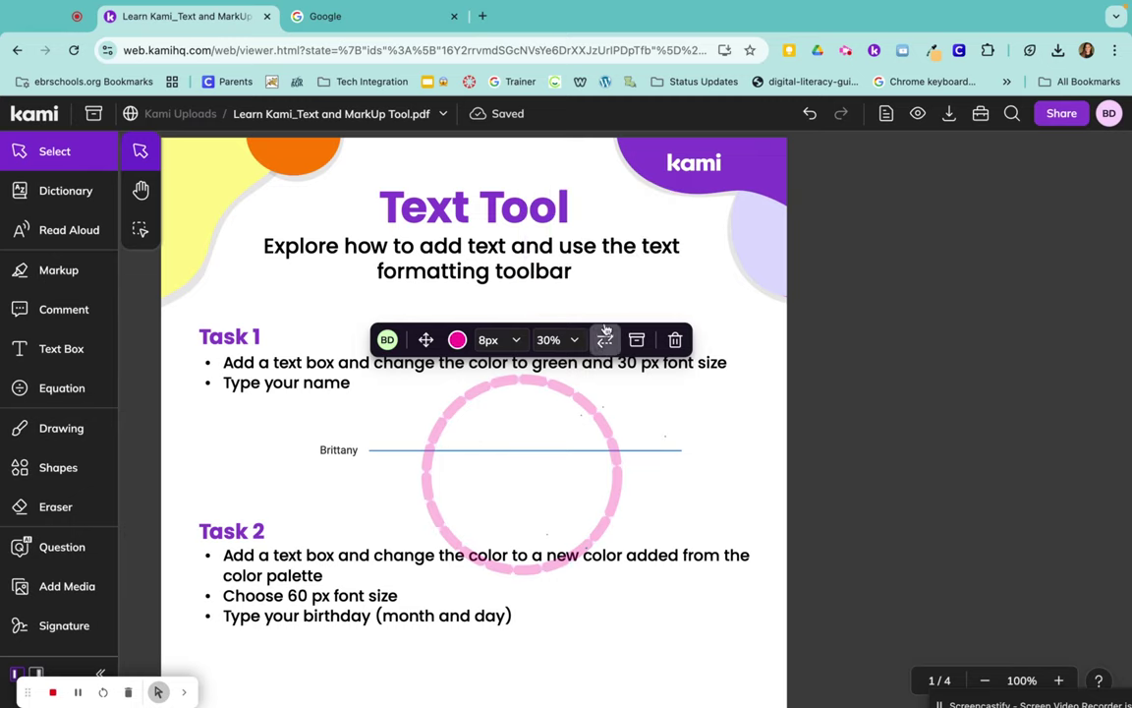
pyautogui.press('Escape')
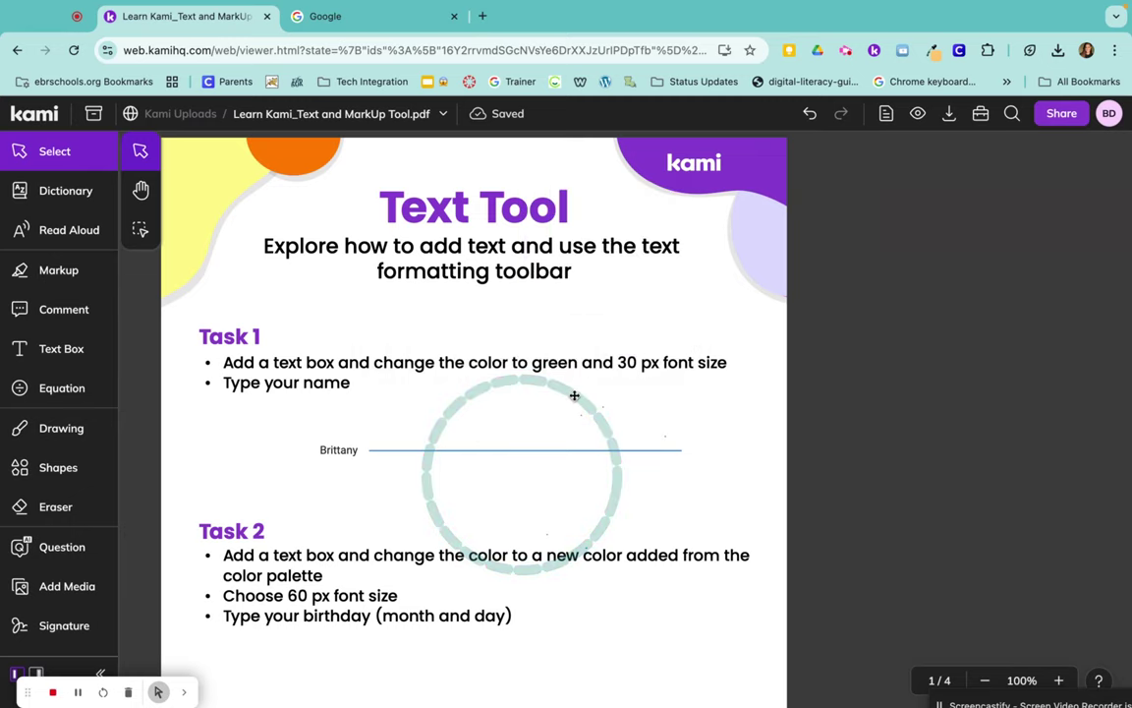
# Step: Delete the dashed circle and erase the horizontal line beside the typed name
pyautogui.click(574, 395)
pyautogui.click(716, 336)
pyautogui.click(74, 502)
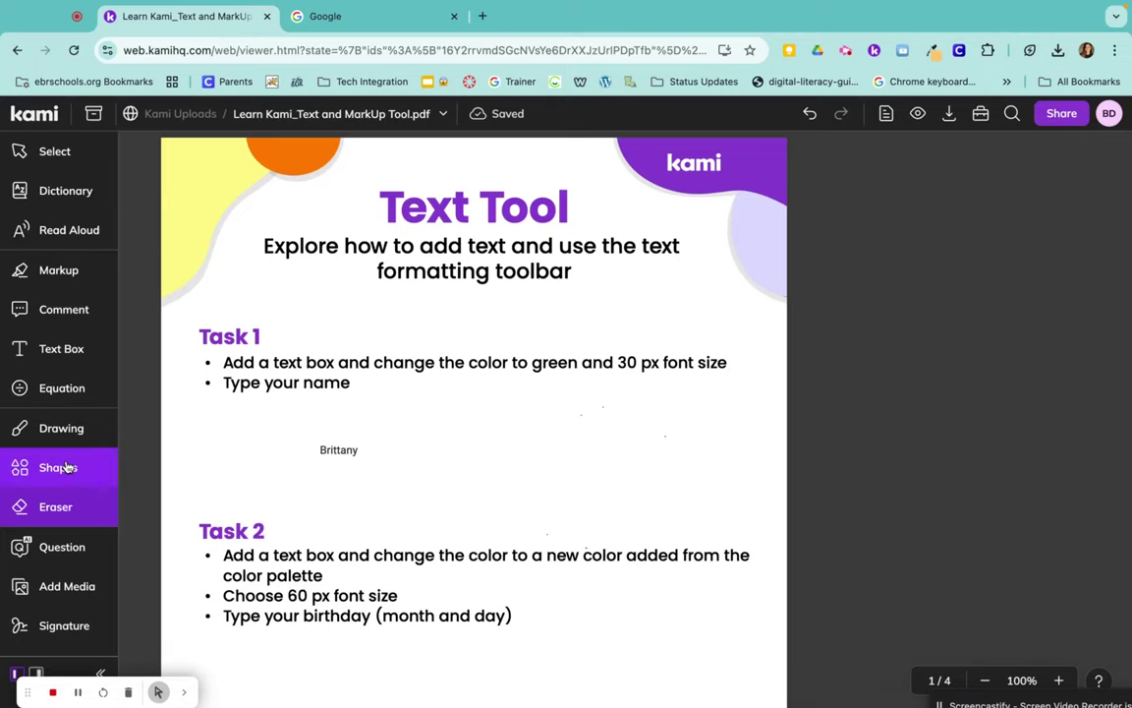
# Step: Place a small blue square, circle and triangle in the blank area below Task 1 with the Shapes tool
pyautogui.click(66, 468)
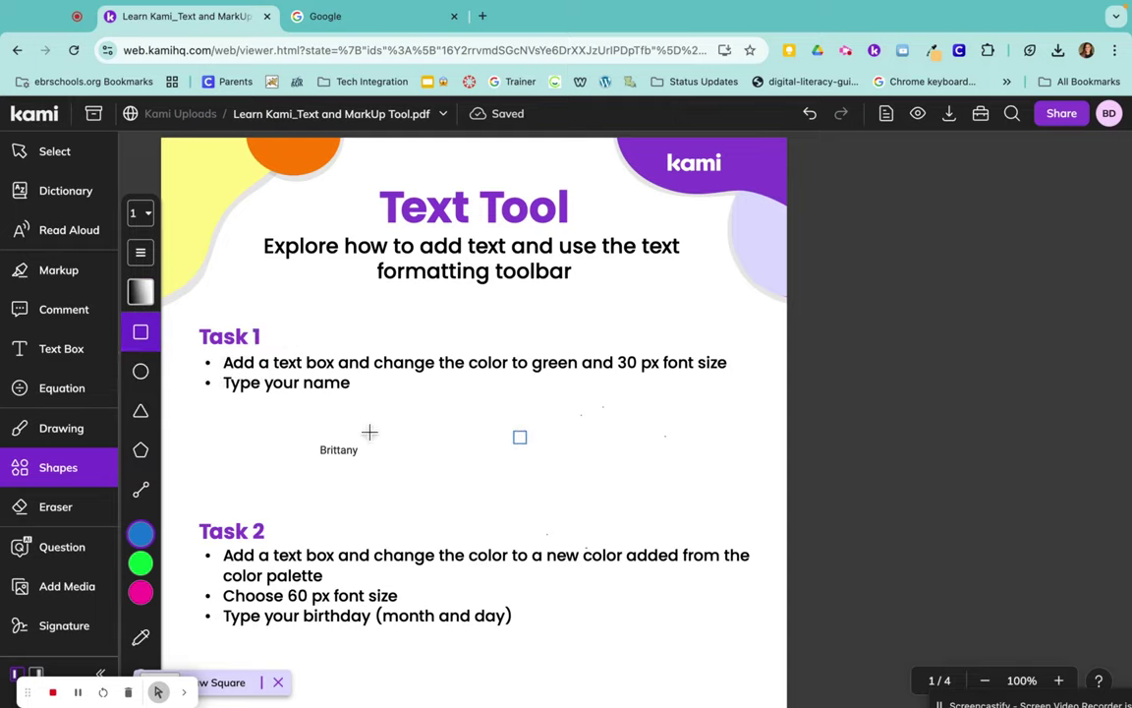
pyautogui.click(141, 371)
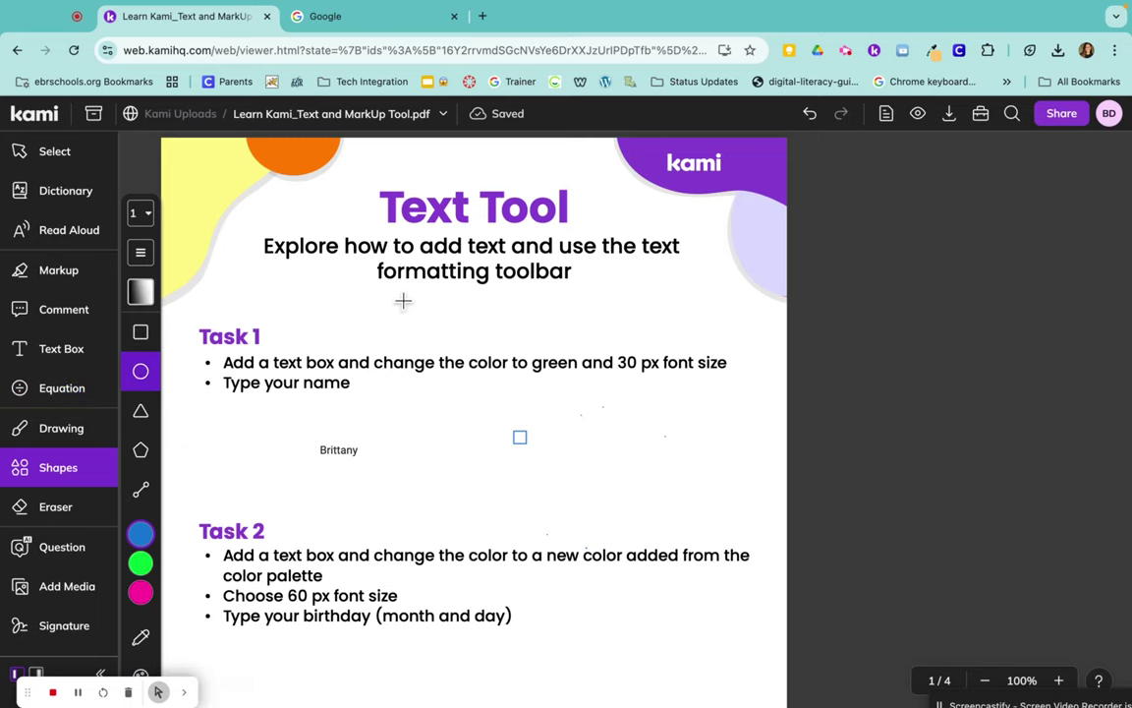
pyautogui.click(634, 390)
pyautogui.click(143, 418)
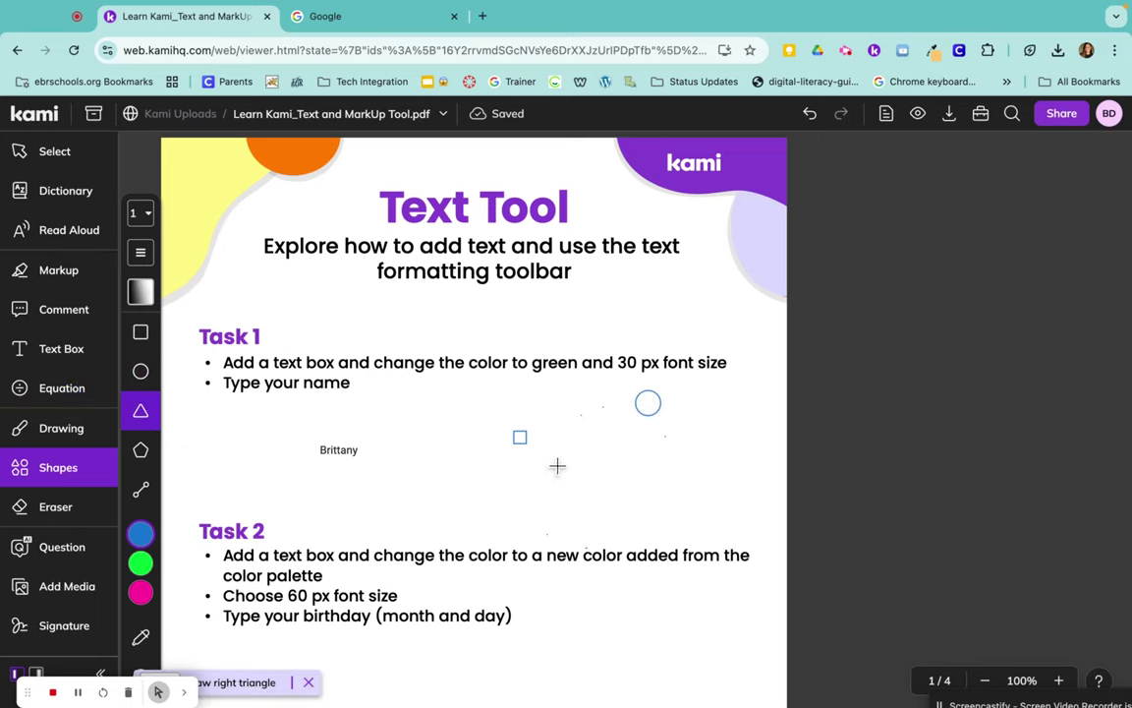
pyautogui.click(627, 481)
# Step: Raise the polygon's number of sides well above 5 and draw a large, nearly round polygon beside the typed name
pyautogui.click(142, 452)
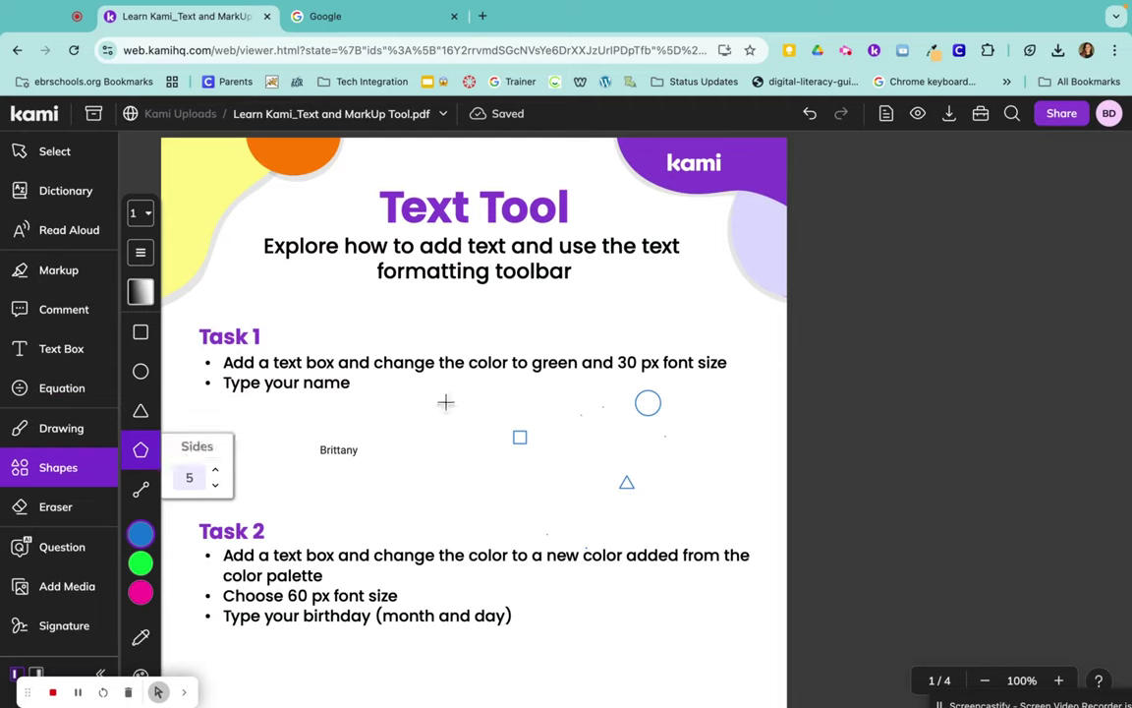
pyautogui.click(215, 470)
pyautogui.click(217, 473)
pyautogui.moveTo(383, 379); pyautogui.dragTo(503, 491)
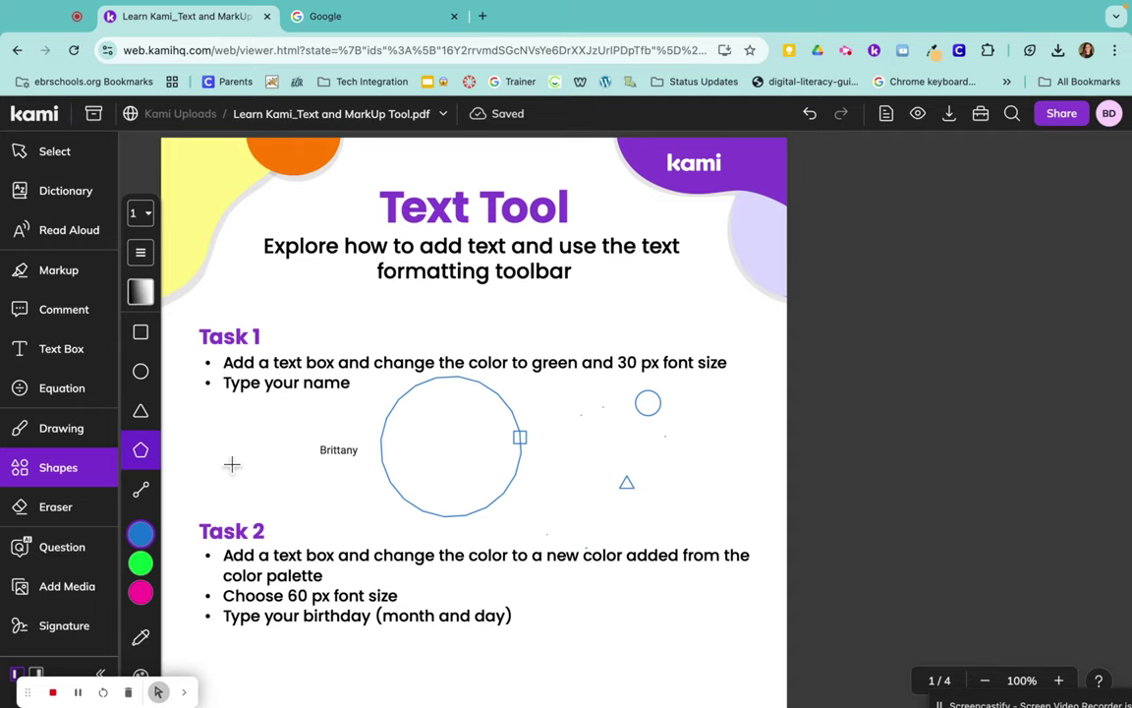
# Step: Draw a diagonal blue line from the subtitle's second line down to the first bullet of Task 1
pyautogui.click(141, 489)
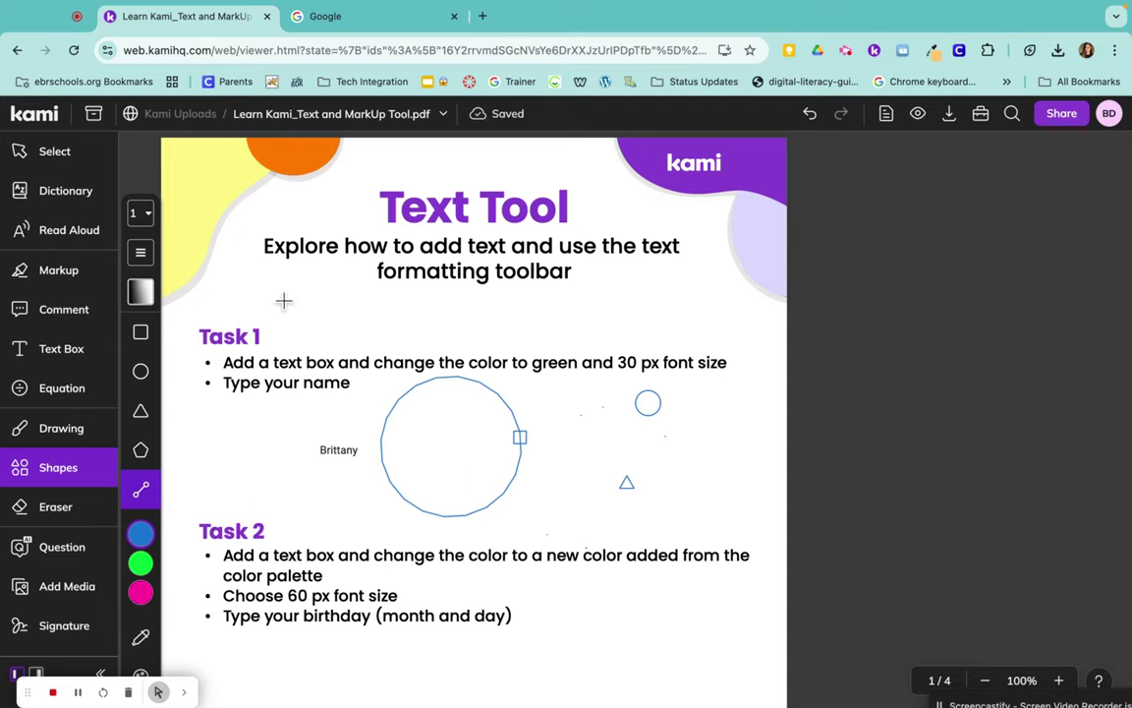
pyautogui.moveTo(383, 279)
pyautogui.mouseDown()
pyautogui.moveTo(312, 365)
pyautogui.moveTo(331, 351)
pyautogui.mouseUp()
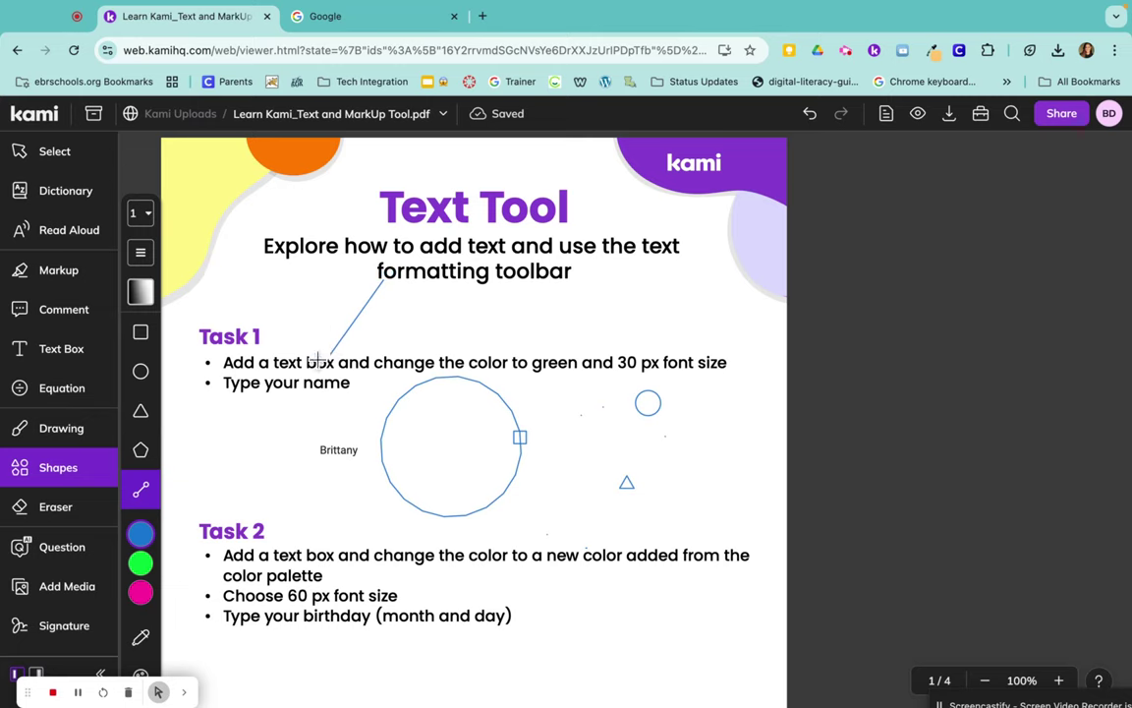
pyautogui.click(140, 534)
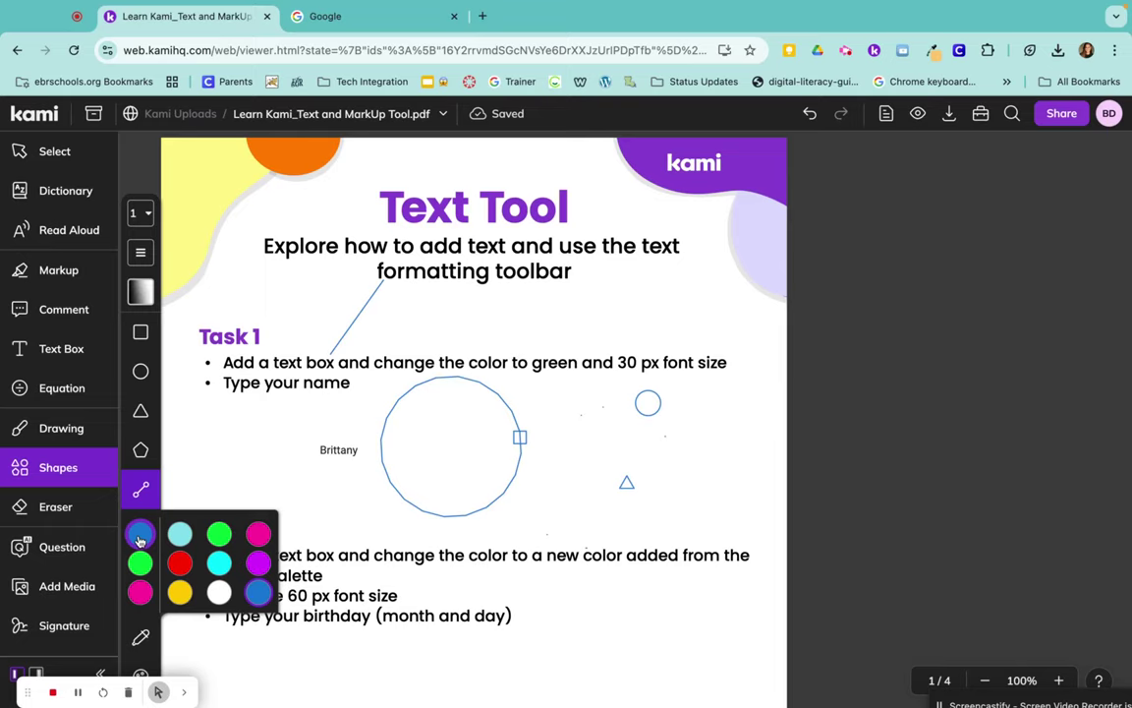
pyautogui.click(140, 535)
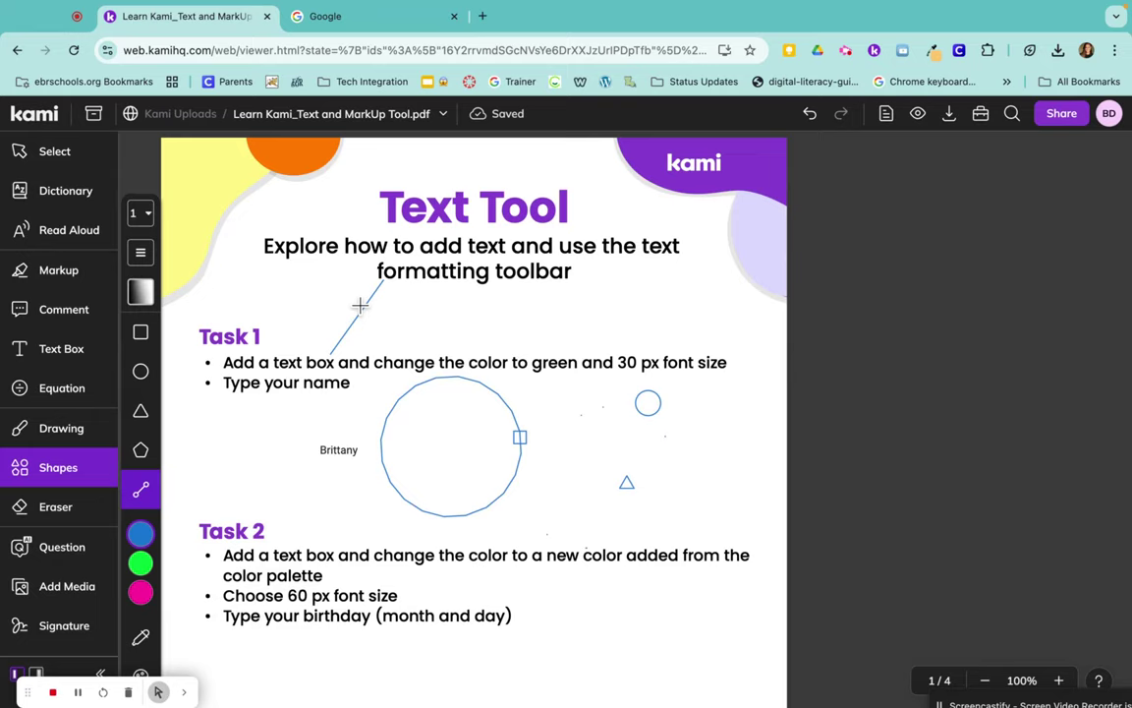
# Step: Select the diagonal line above Task 1 and recolor it white
pyautogui.click(360, 306)
pyautogui.press('Escape')
pyautogui.click(341, 337)
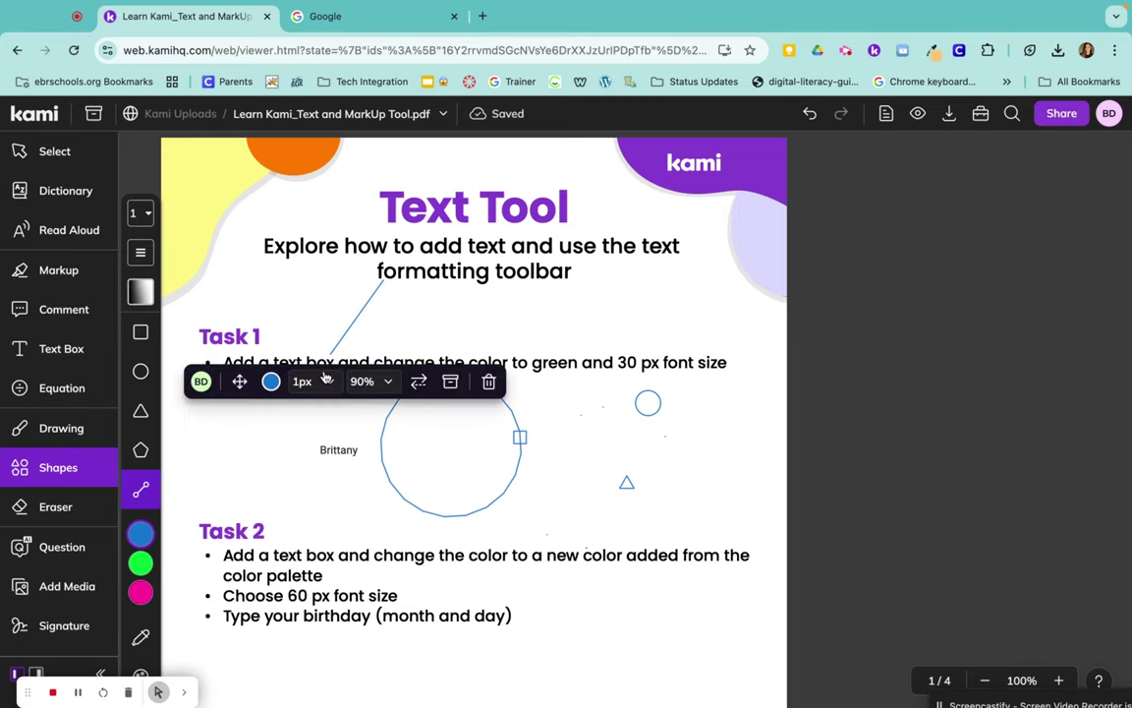
pyautogui.click(271, 381)
pyautogui.click(281, 449)
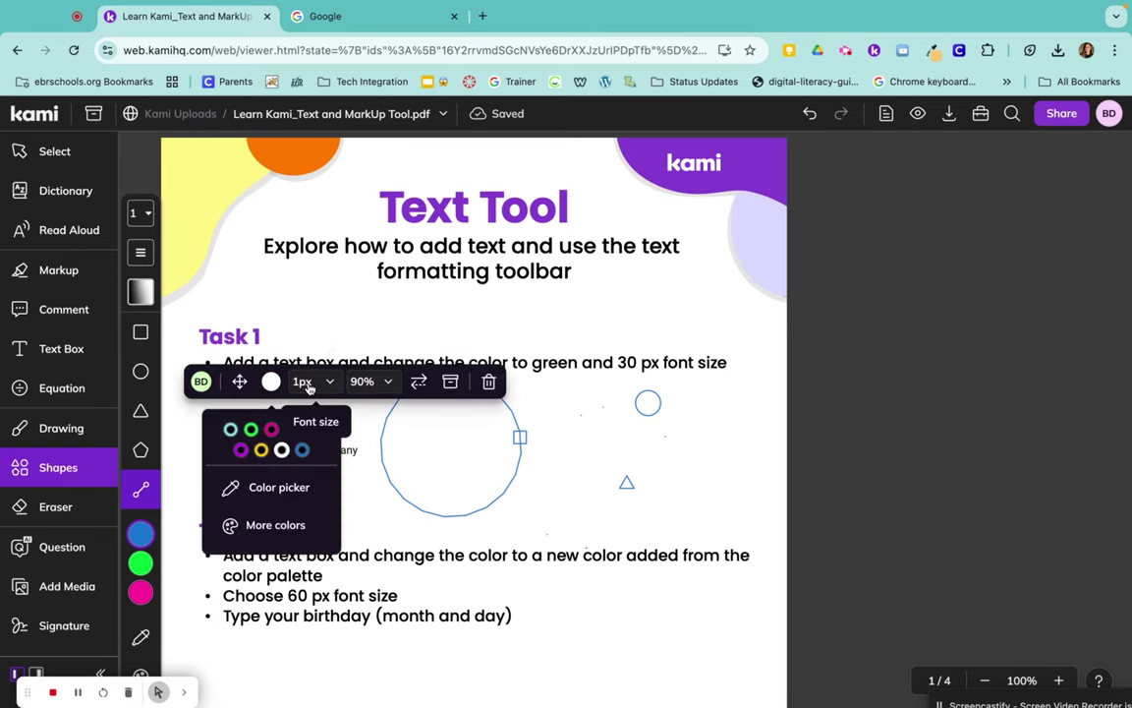
pyautogui.press('Escape')
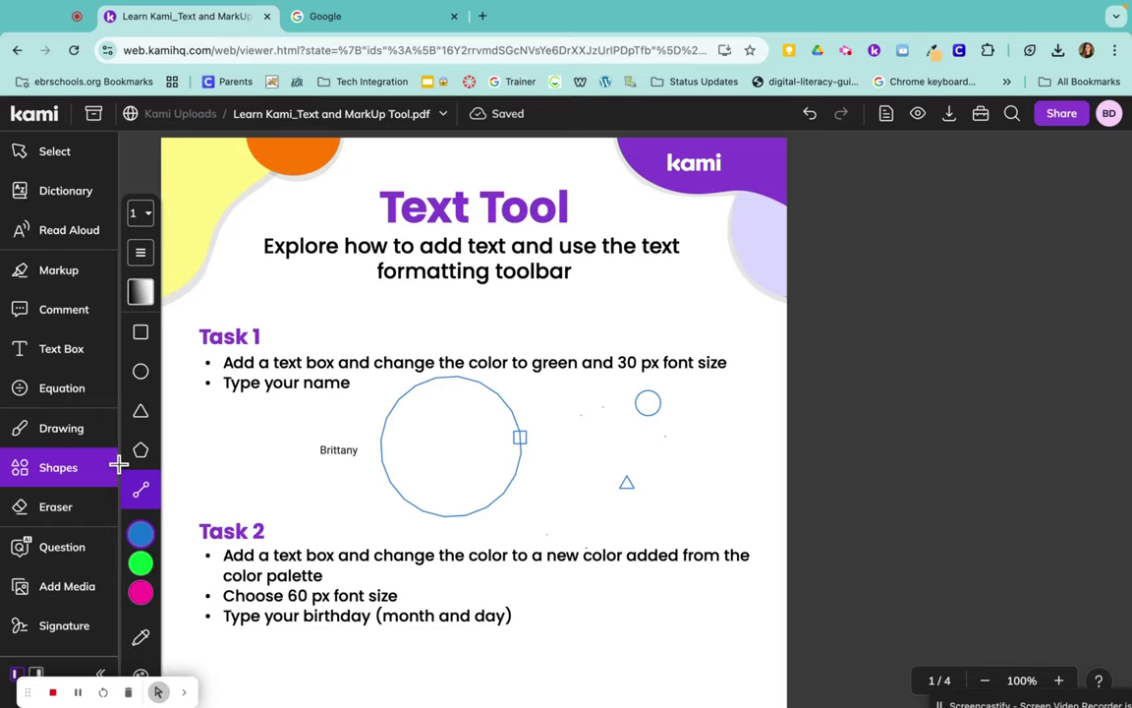